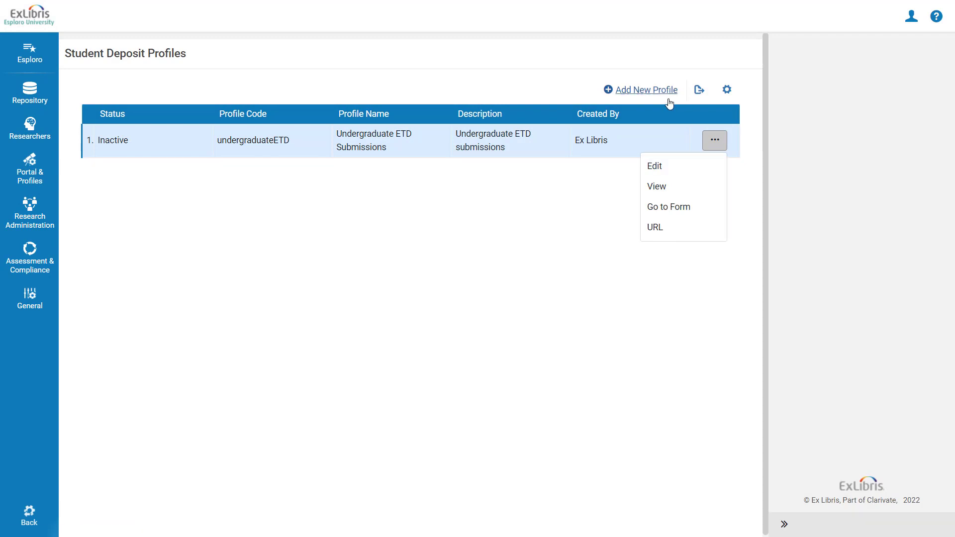
Step: Add a new student deposit profile named "2022 Esploro Conference Papers" with the profile code EsploroConf
{"action": "left_click", "coordinate": [651, 98]}
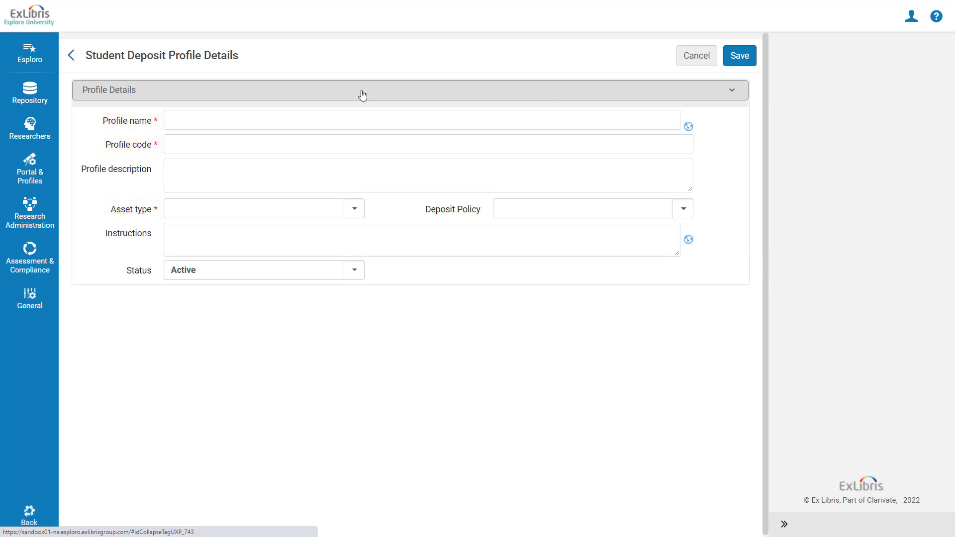
{"action": "left_click", "coordinate": [167, 121]}
{"action": "left_click", "coordinate": [167, 121]}
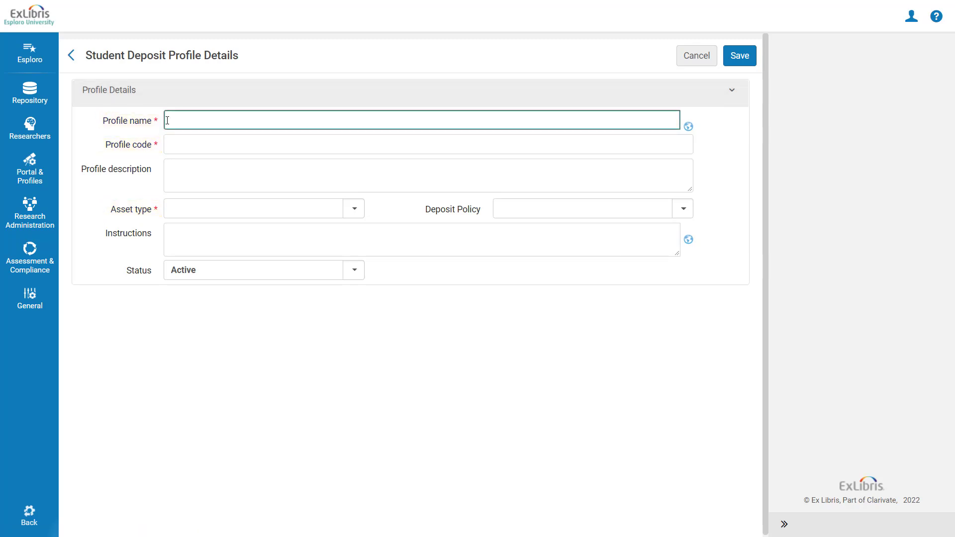
{"action": "type", "text": "2022 Esploro Conference Papers"}
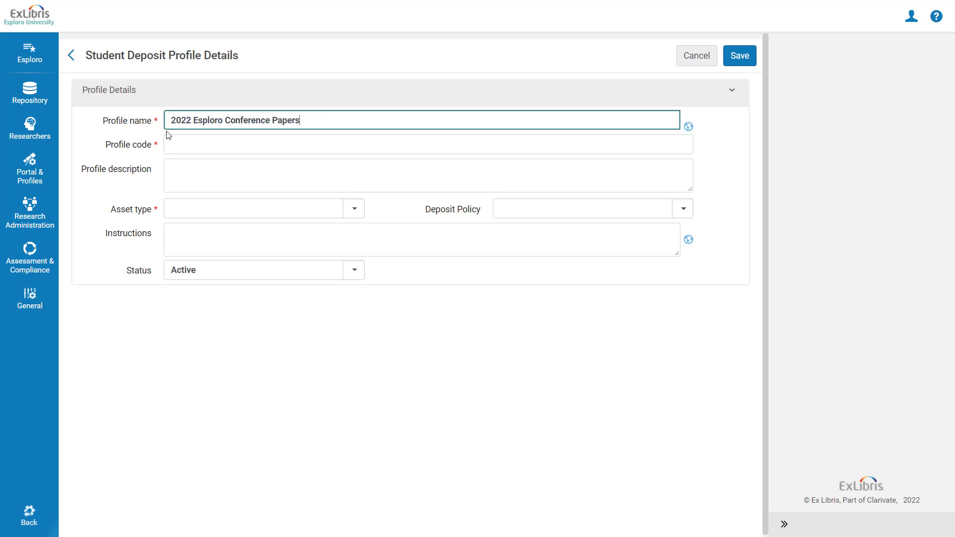
{"action": "left_click", "coordinate": [169, 145]}
{"action": "type", "text": "EsploroConf"}
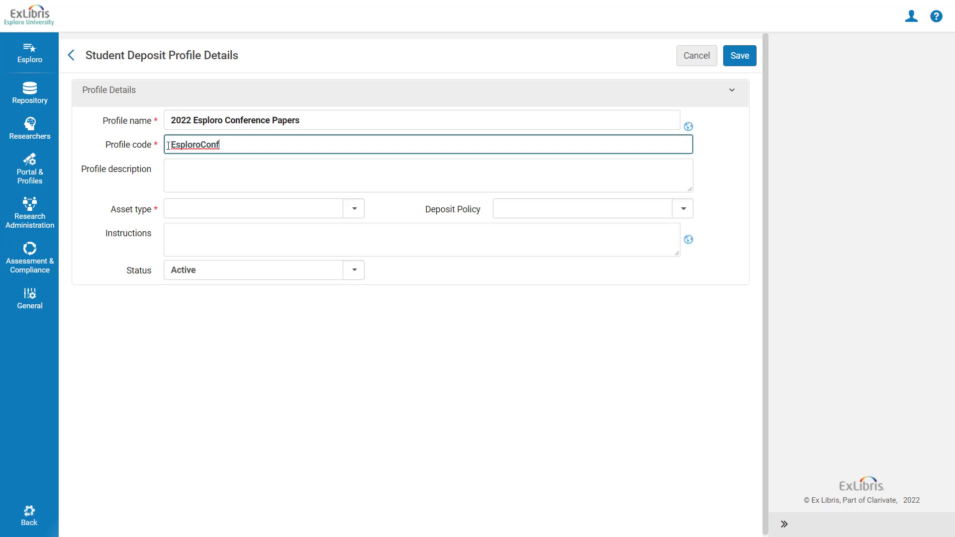
{"action": "left_click", "coordinate": [168, 160]}
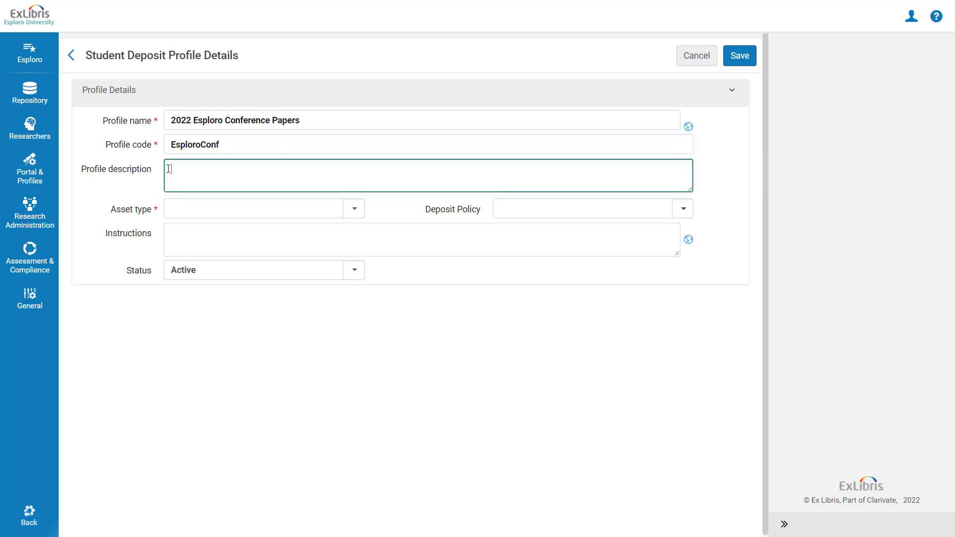
Step: Set the profile's asset type to ETD: ETD-Graduate and look at the deposit policy choices
{"action": "left_click", "coordinate": [171, 208]}
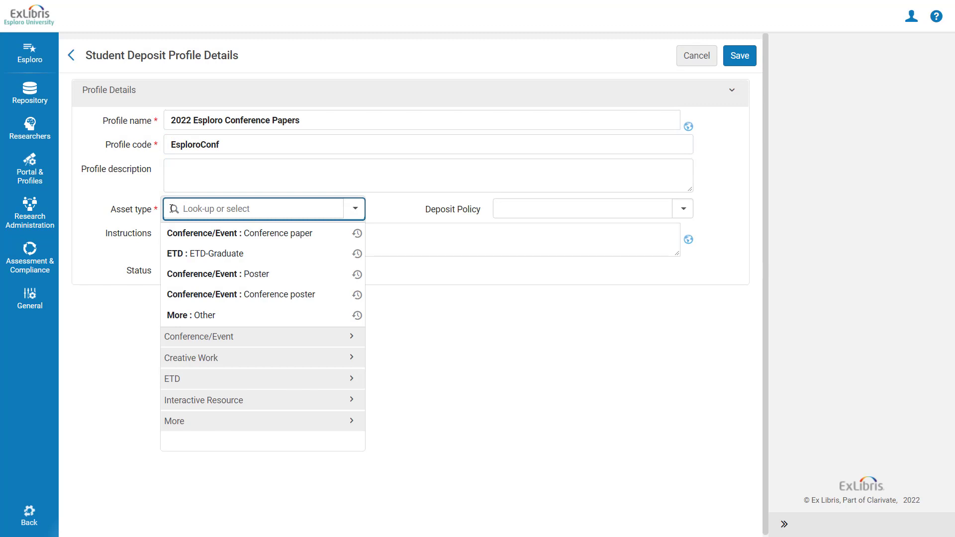
{"action": "left_click", "coordinate": [194, 387]}
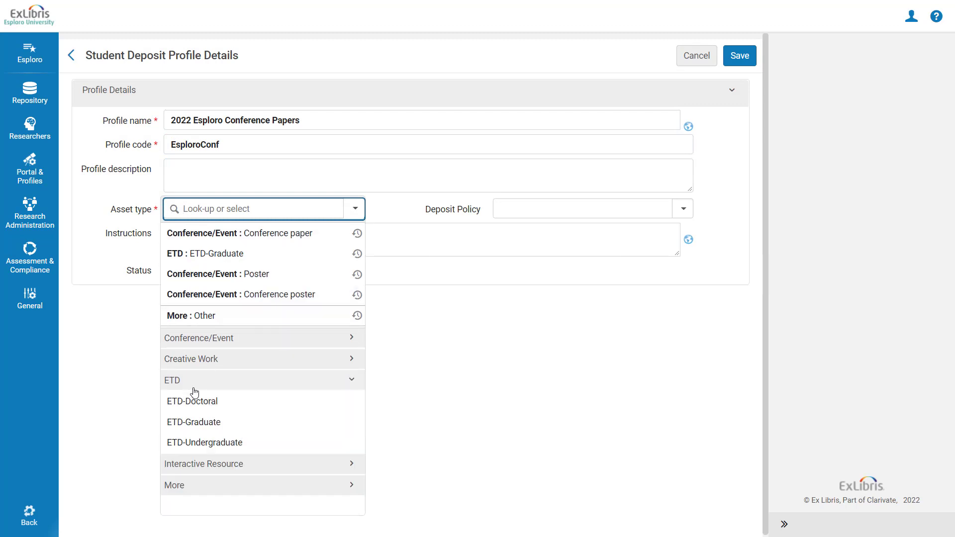
{"action": "left_click", "coordinate": [200, 427]}
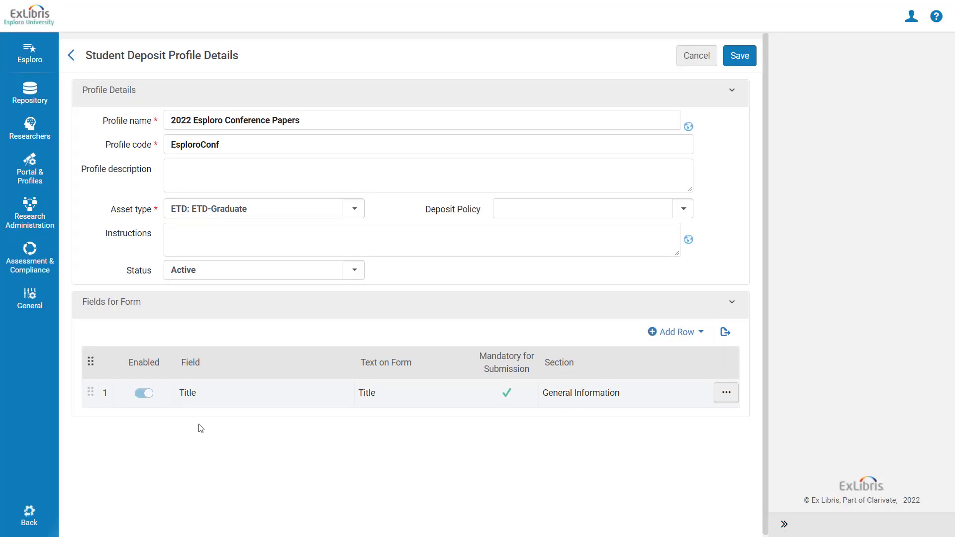
{"action": "left_click", "coordinate": [684, 212]}
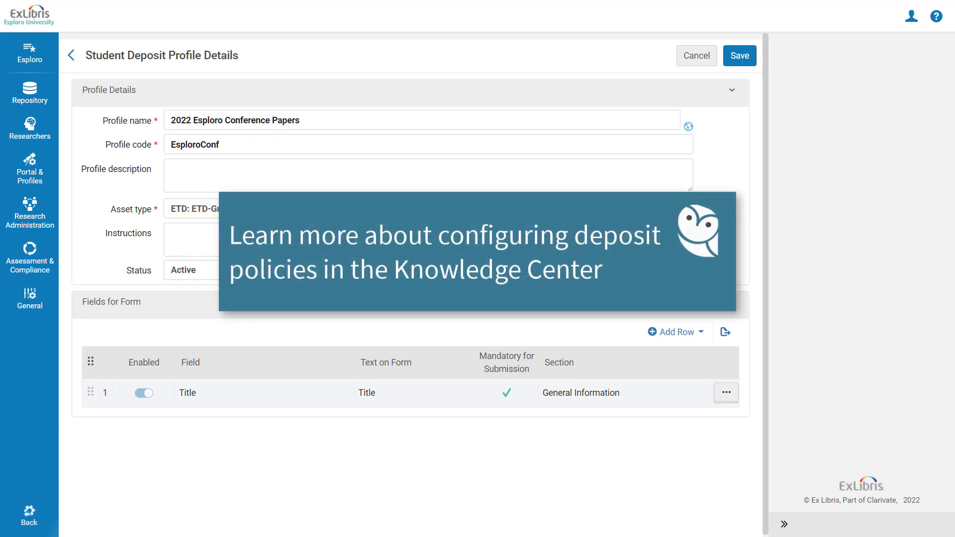
{"action": "left_click", "coordinate": [685, 211]}
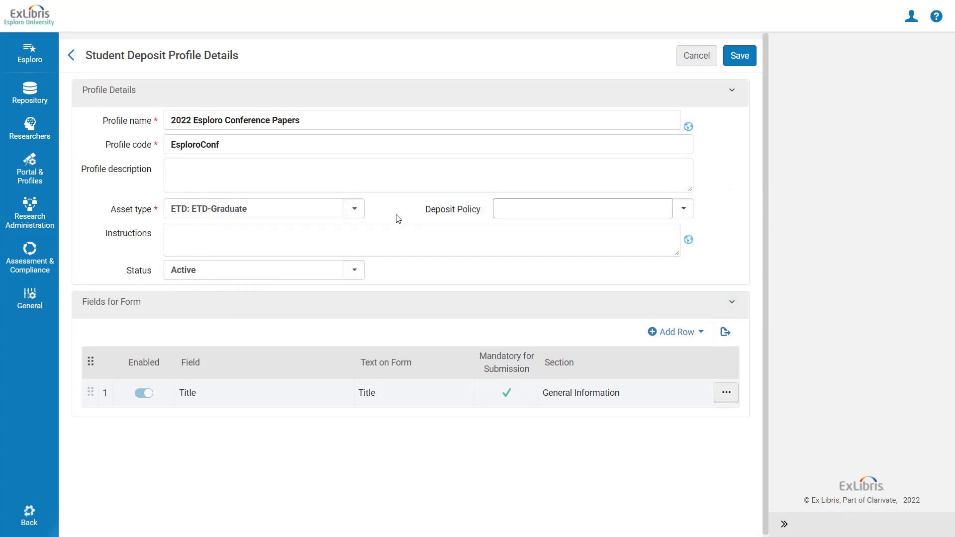
Step: Set the asset type to Conference/Event: Conference paper and the deposit policy to Default Policy
{"action": "left_click", "coordinate": [351, 211]}
{"action": "left_click", "coordinate": [323, 338]}
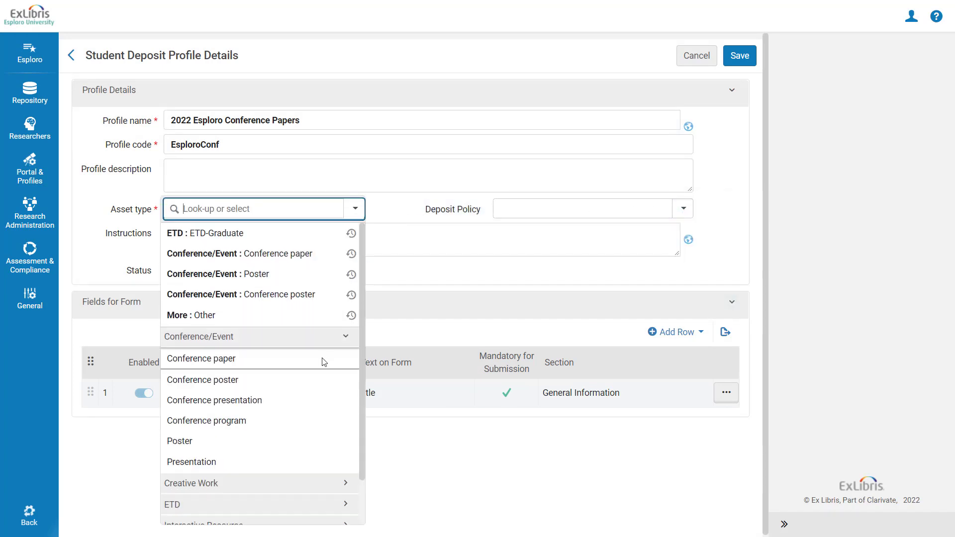
{"action": "left_click", "coordinate": [323, 360]}
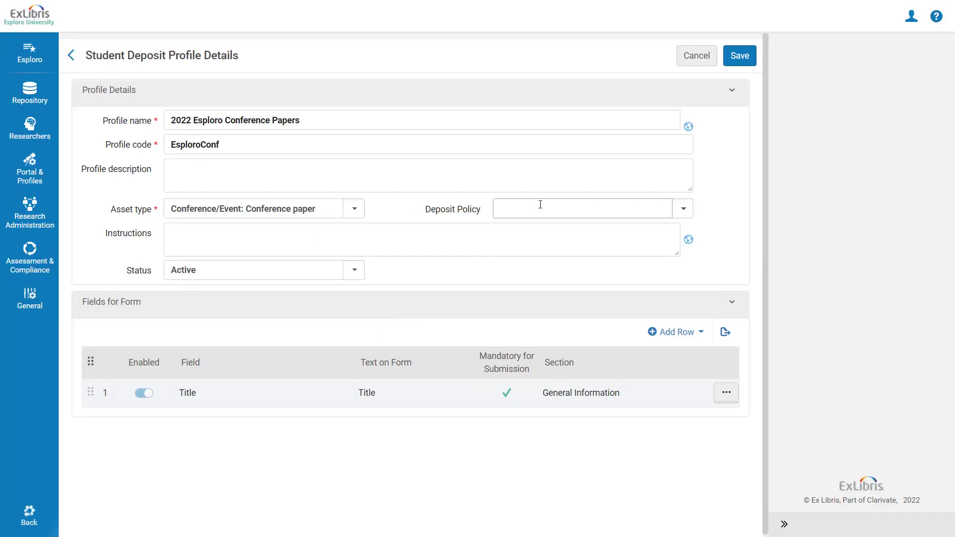
{"action": "left_click", "coordinate": [540, 206]}
{"action": "left_click", "coordinate": [540, 237]}
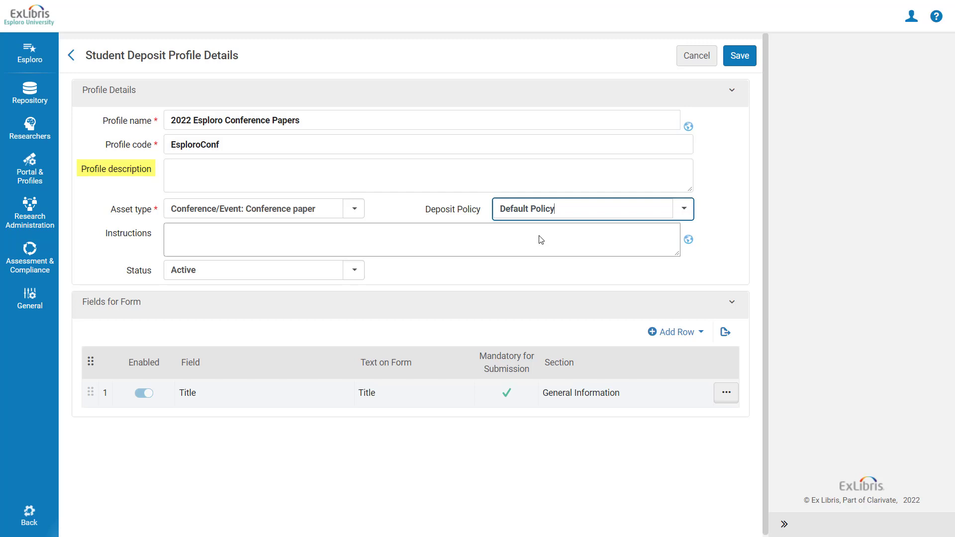
Step: Enter instructions "Please make sure to attach a file with your paper. You will receive an email when your submission is approved." and set status to Active
{"action": "left_click", "coordinate": [166, 230]}
{"action": "type", "text": "Please make sure to attach a file with your paper. You will receive an email when your submission is approved."}
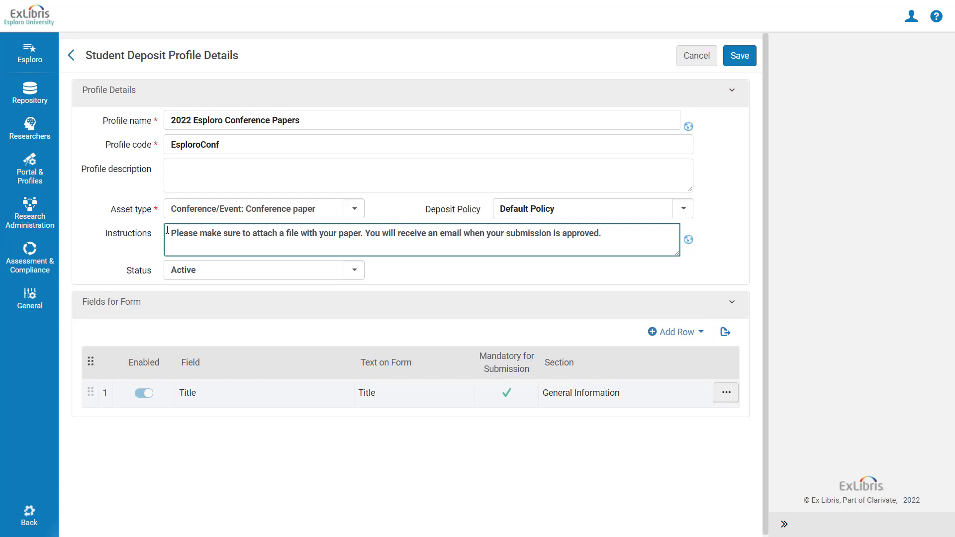
{"action": "left_click", "coordinate": [354, 270]}
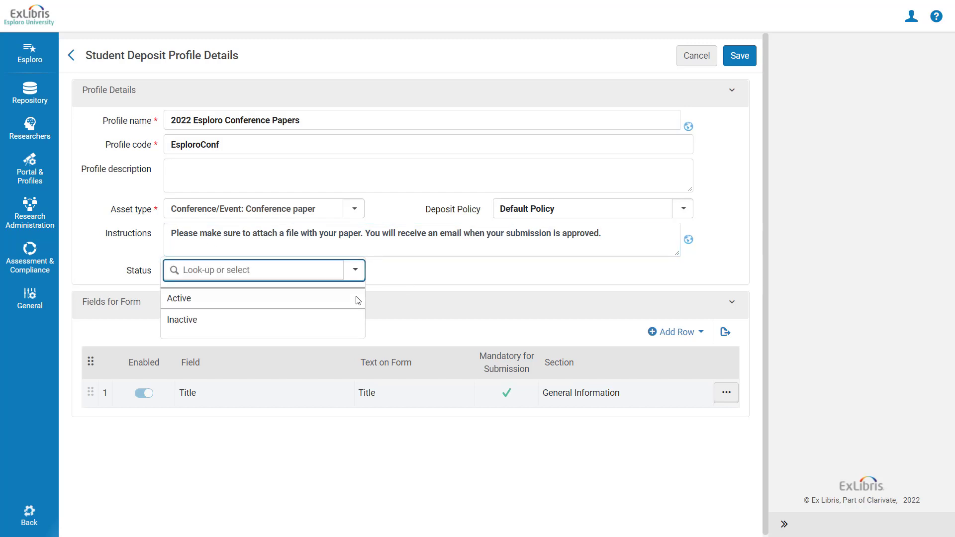
{"action": "left_click", "coordinate": [356, 298]}
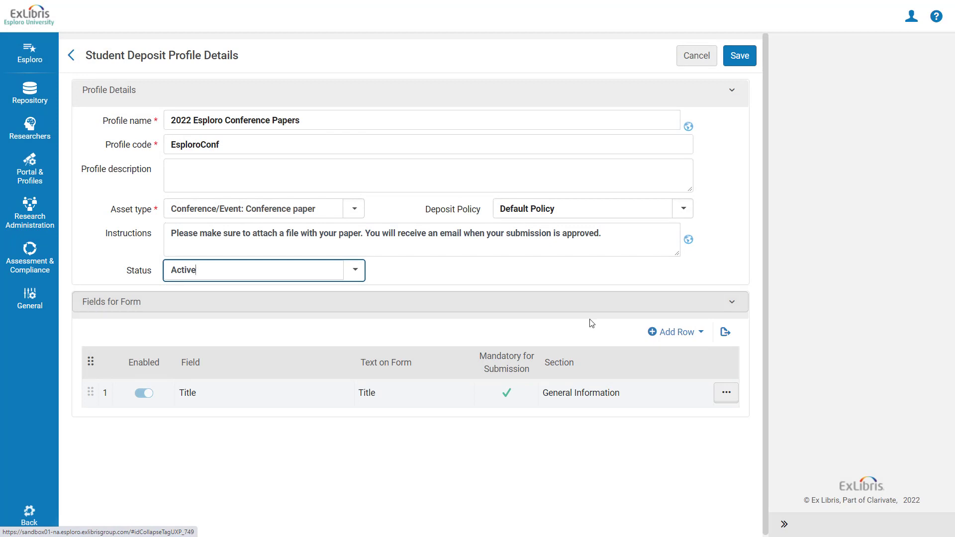
Step: Add the Abstract field to the form with the text "Summary" and make it mandatory for submission
{"action": "left_click", "coordinate": [695, 336]}
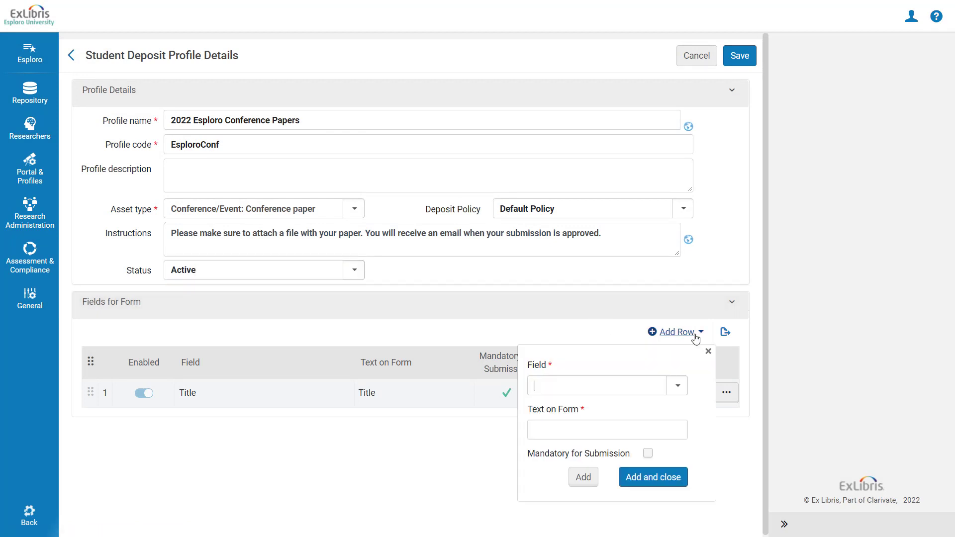
{"action": "left_click", "coordinate": [679, 385]}
{"action": "scroll", "coordinate": [661, 364], "scroll_direction": "down", "scroll_amount": 3}
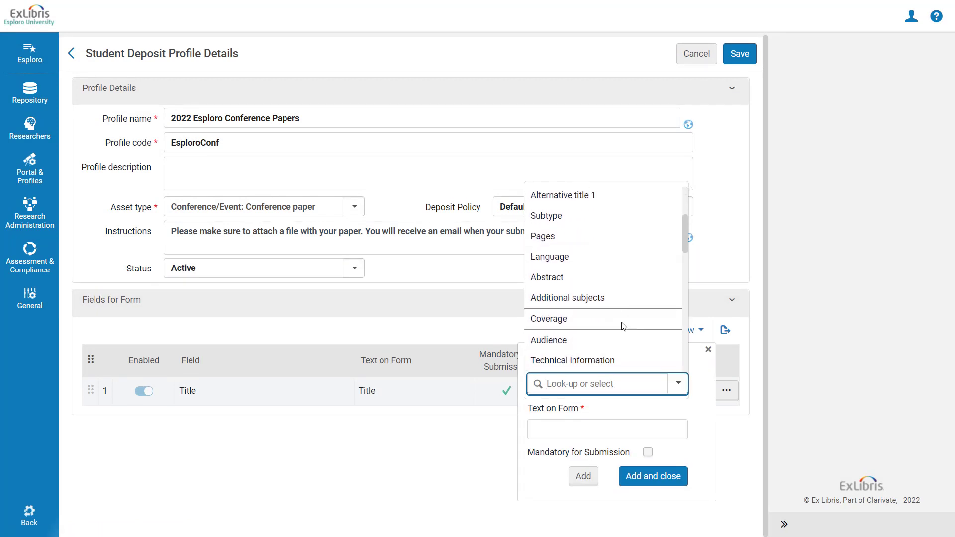
{"action": "left_click", "coordinate": [603, 279]}
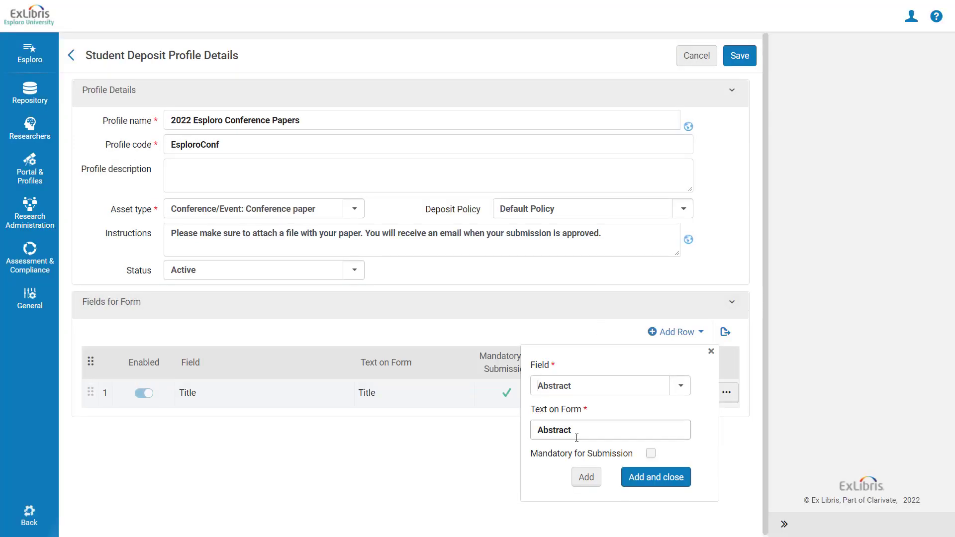
{"action": "left_click_drag", "start_coordinate": [577, 437], "coordinate": [490, 437]}
{"action": "type", "text": "Summary"}
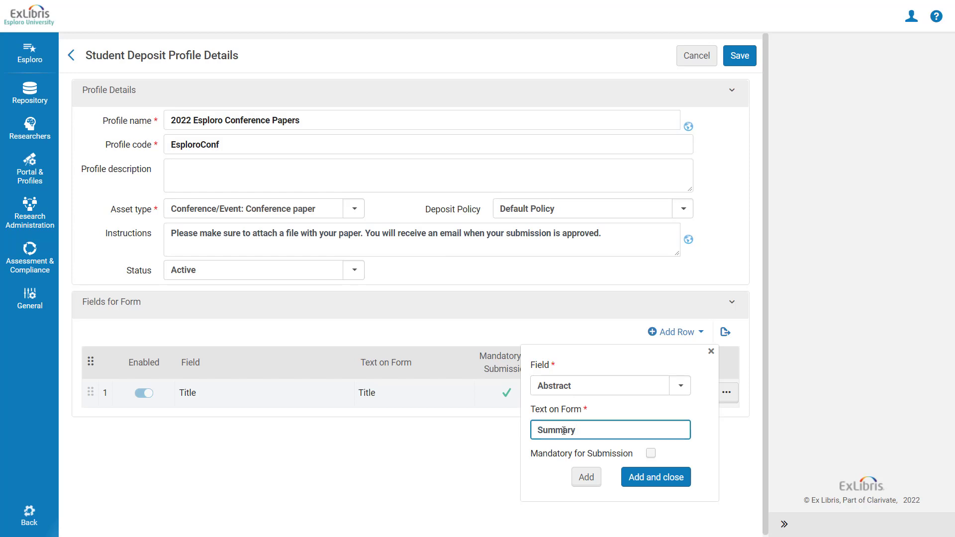
{"action": "left_click", "coordinate": [651, 453]}
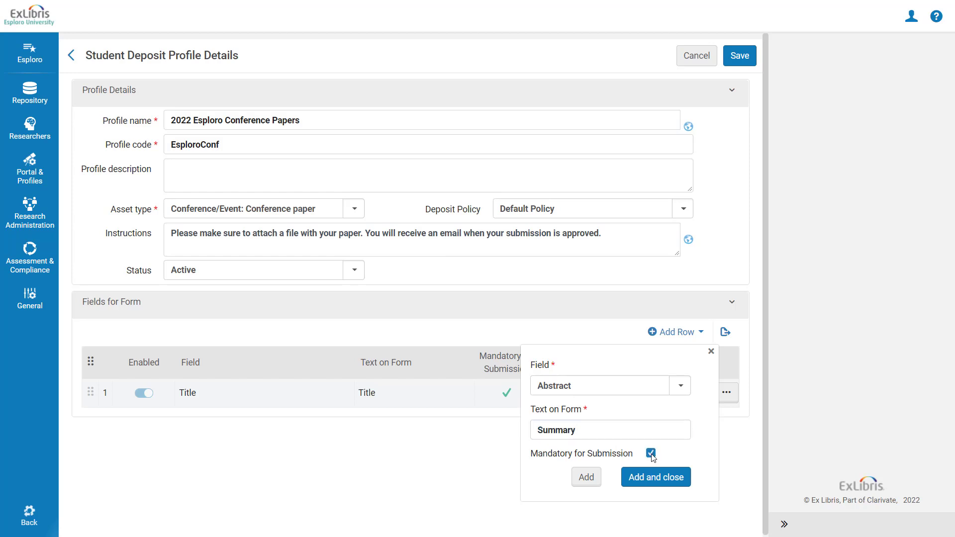
{"action": "left_click", "coordinate": [586, 478]}
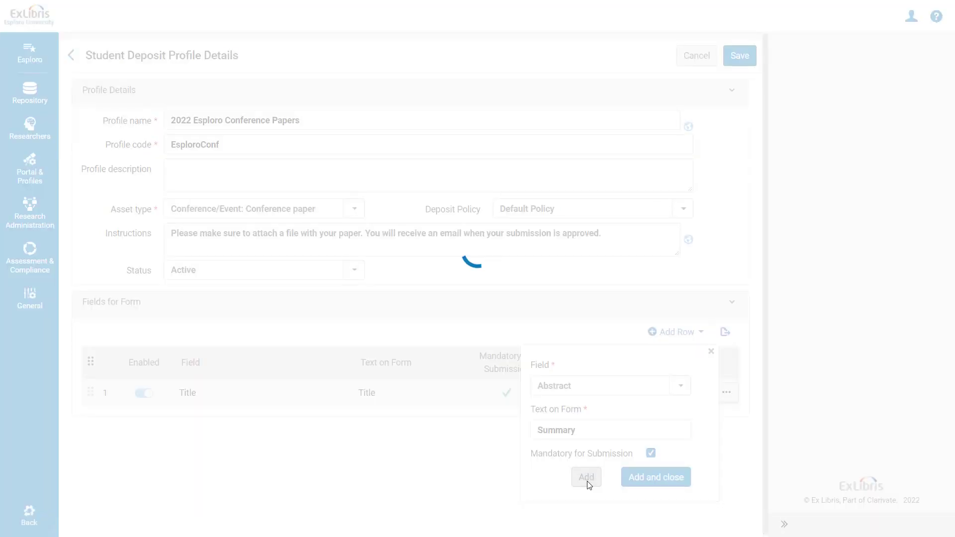
Step: Add the Date presented field to the form as an optional field with its default text
{"action": "left_click", "coordinate": [679, 386]}
{"action": "scroll", "coordinate": [671, 338], "scroll_direction": "down", "scroll_amount": 5}
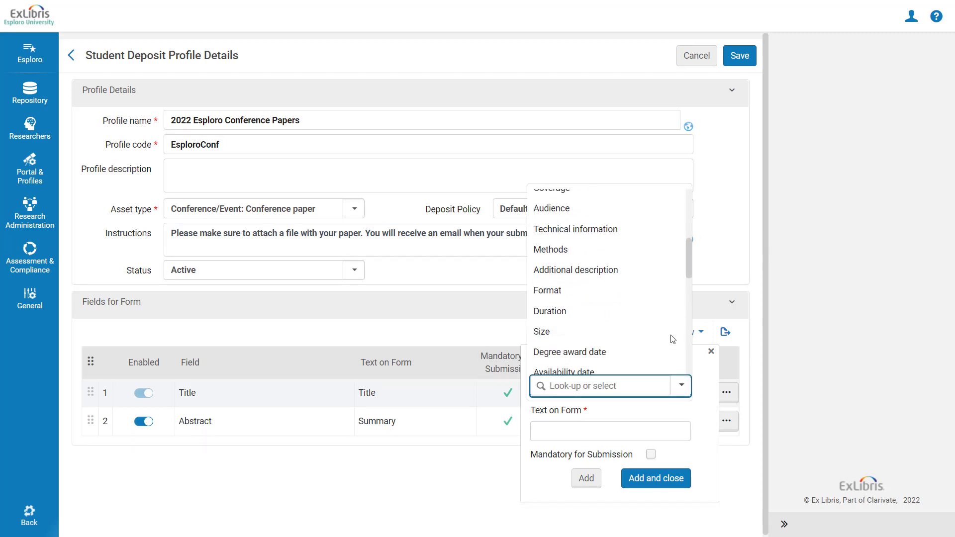
{"action": "scroll", "coordinate": [673, 339], "scroll_direction": "down", "scroll_amount": 1}
{"action": "left_click", "coordinate": [657, 343]}
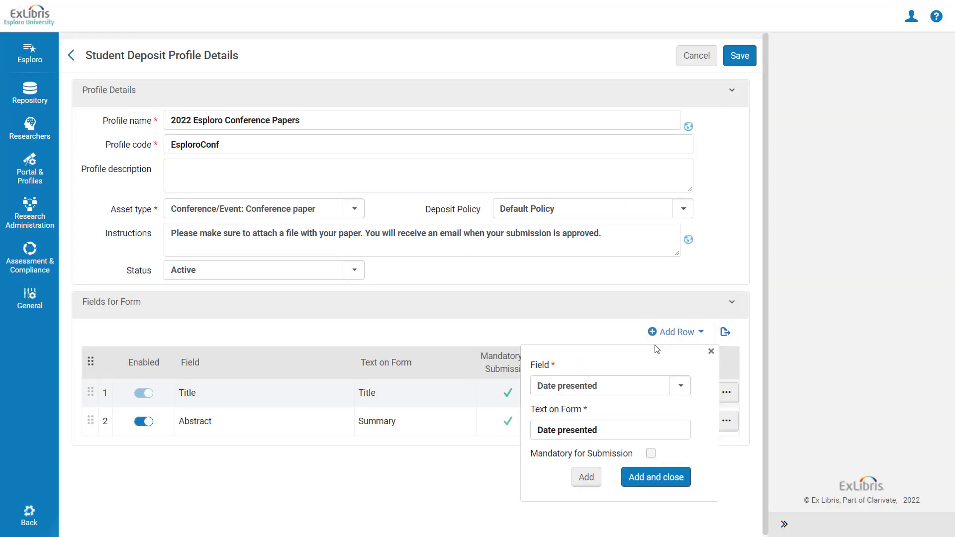
{"action": "left_click", "coordinate": [585, 477]}
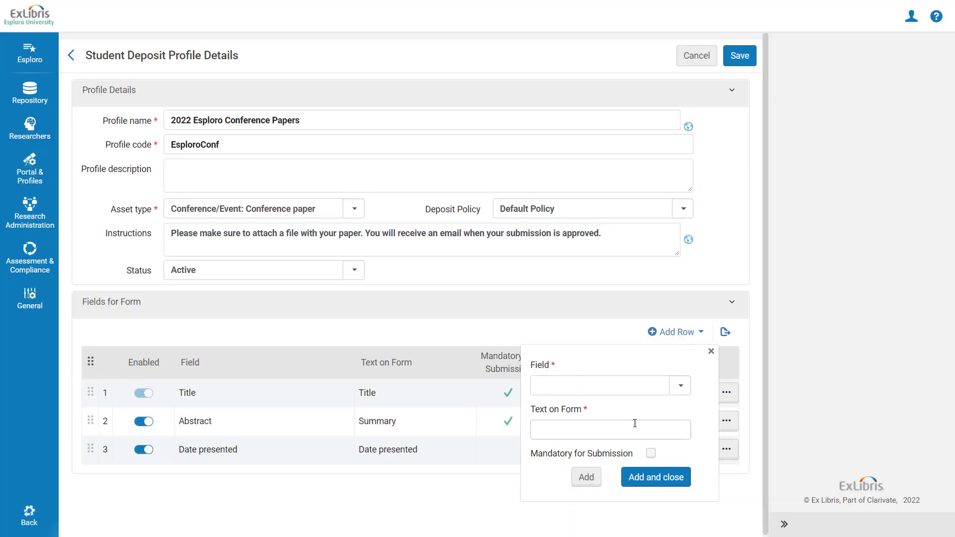
Step: Add the Event location field to the form as an optional field with its default text
{"action": "left_click", "coordinate": [680, 386]}
{"action": "scroll", "coordinate": [662, 343], "scroll_direction": "down", "scroll_amount": 1}
{"action": "scroll", "coordinate": [662, 343], "scroll_direction": "down", "scroll_amount": 2}
{"action": "left_click", "coordinate": [661, 334]}
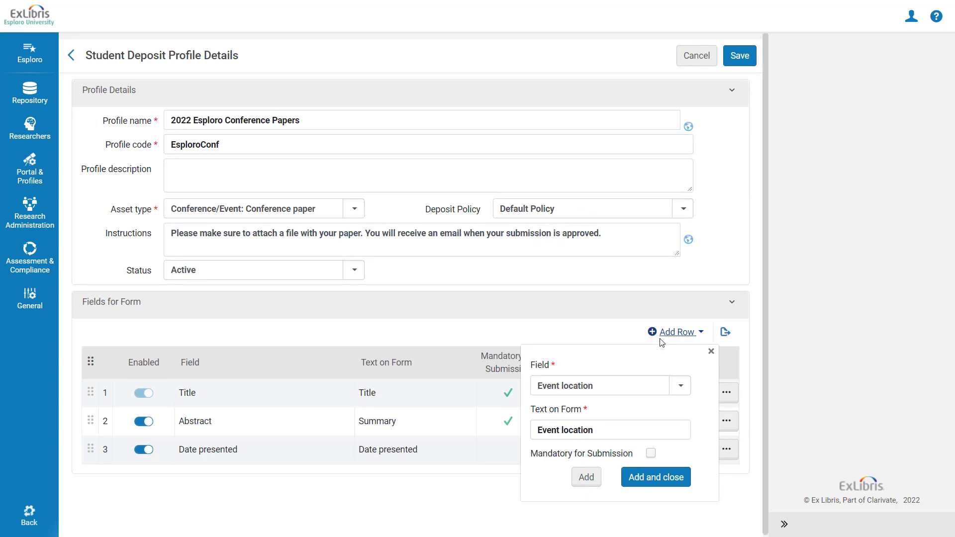
{"action": "left_click", "coordinate": [586, 478]}
Step: Add the optional Language field with its default text as the last new form row and finish adding rows
{"action": "left_click", "coordinate": [680, 393]}
{"action": "scroll", "coordinate": [617, 323], "scroll_direction": "down", "scroll_amount": 1}
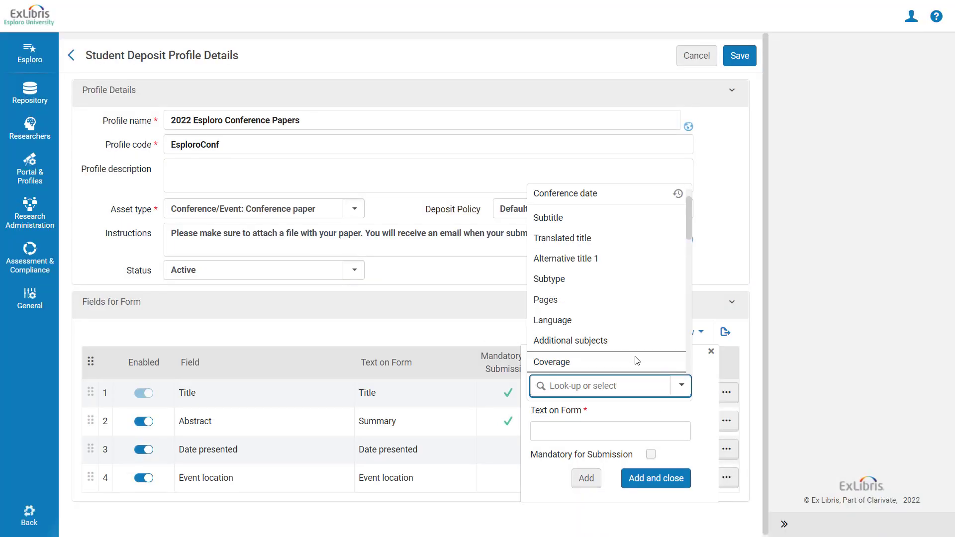
{"action": "left_click", "coordinate": [614, 321]}
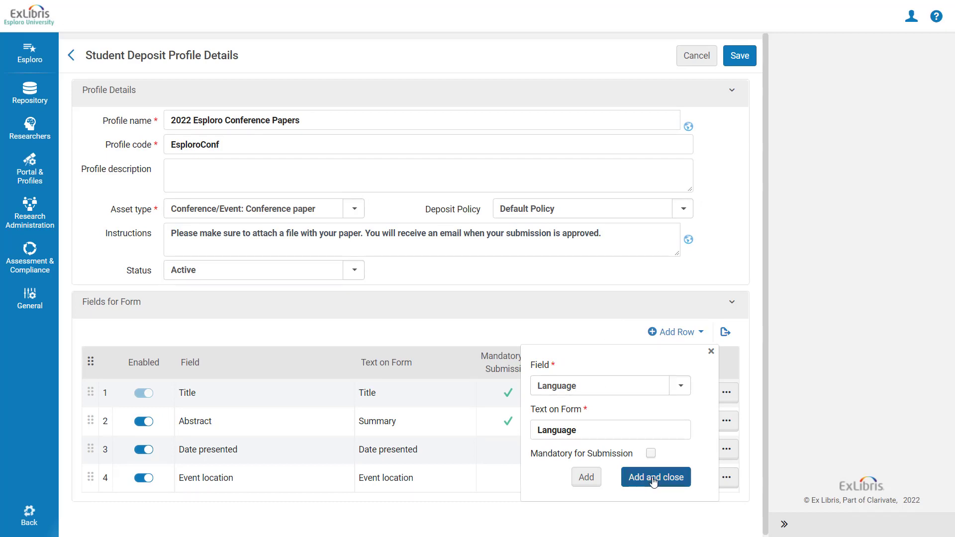
{"action": "left_click", "coordinate": [653, 479]}
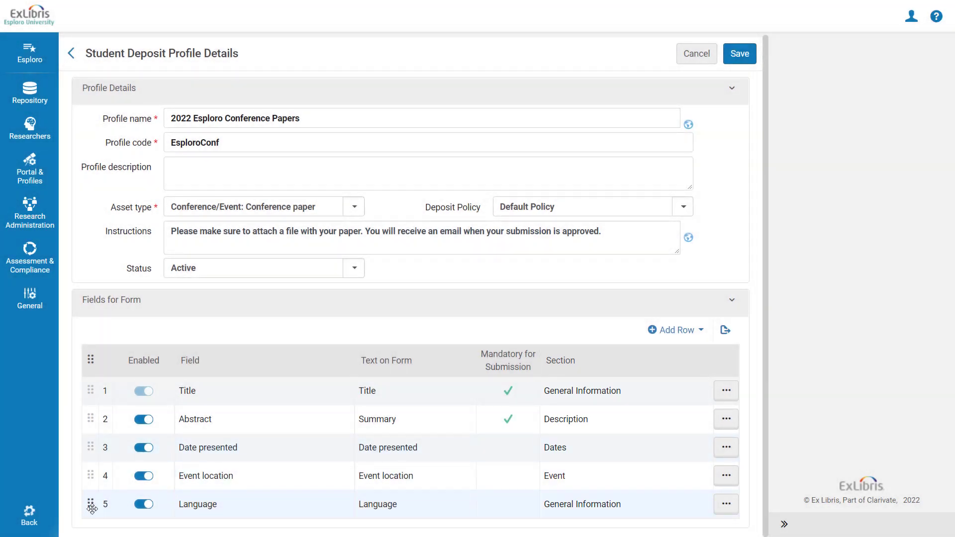
Step: Move the Language row directly below Title in the form fields and save the profile
{"action": "left_click_drag", "start_coordinate": [91, 508], "coordinate": [90, 418]}
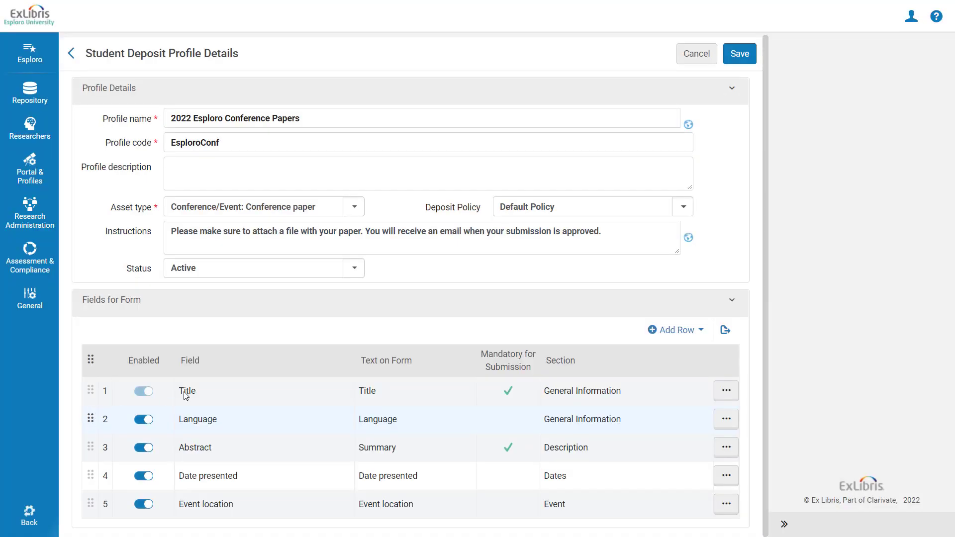
{"action": "left_click", "coordinate": [740, 54]}
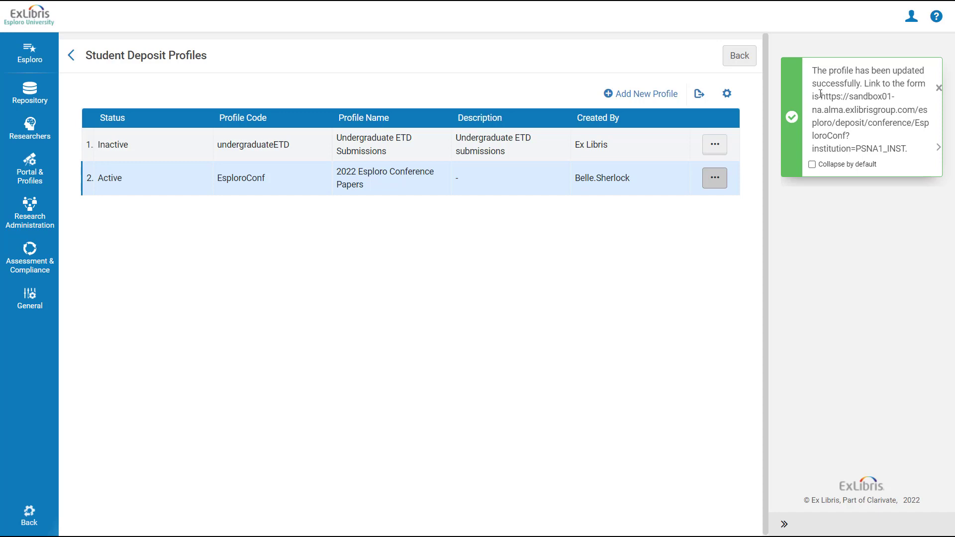
Step: Copy the link to the new deposit form and go to the form of the 2022 Esploro Conference Papers profile
{"action": "left_click_drag", "start_coordinate": [821, 96], "coordinate": [904, 148]}
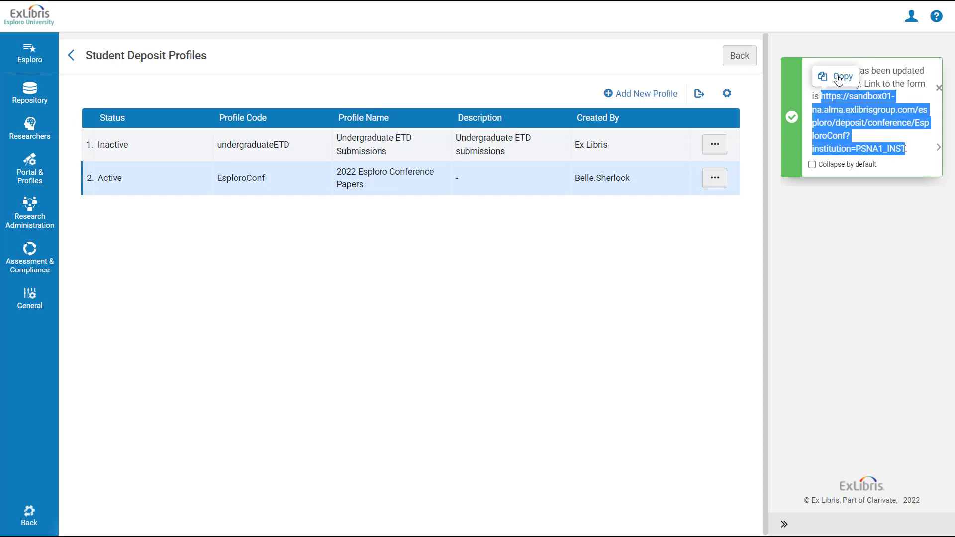
{"action": "left_click", "coordinate": [839, 77]}
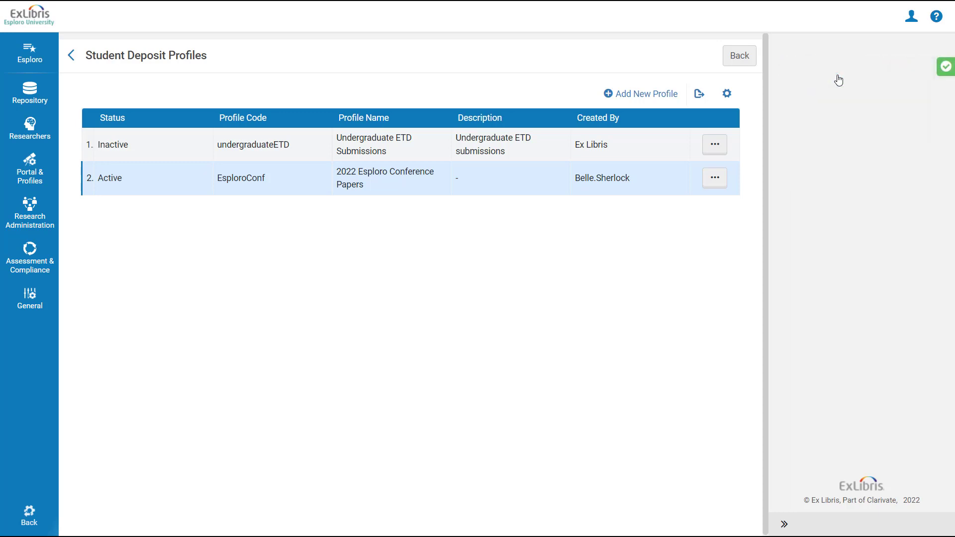
{"action": "left_click", "coordinate": [716, 180]}
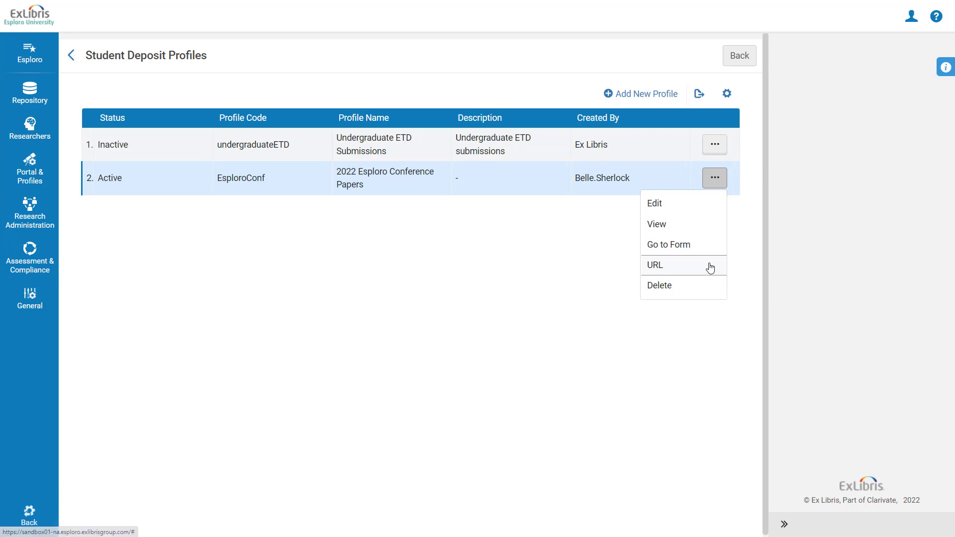
{"action": "left_click", "coordinate": [710, 246]}
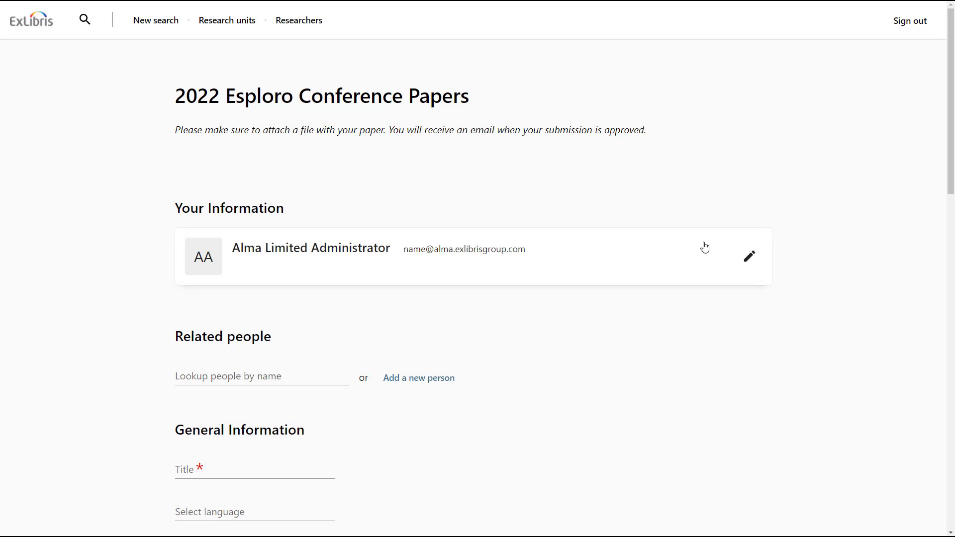
Step: Open the depositor's own information for editing and close it without making changes
{"action": "left_click", "coordinate": [750, 256]}
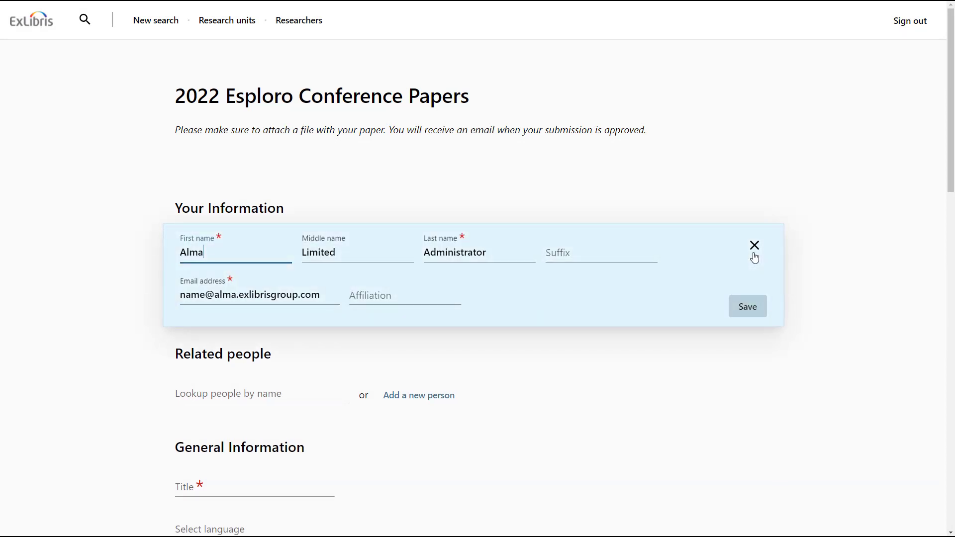
{"action": "left_click", "coordinate": [754, 246]}
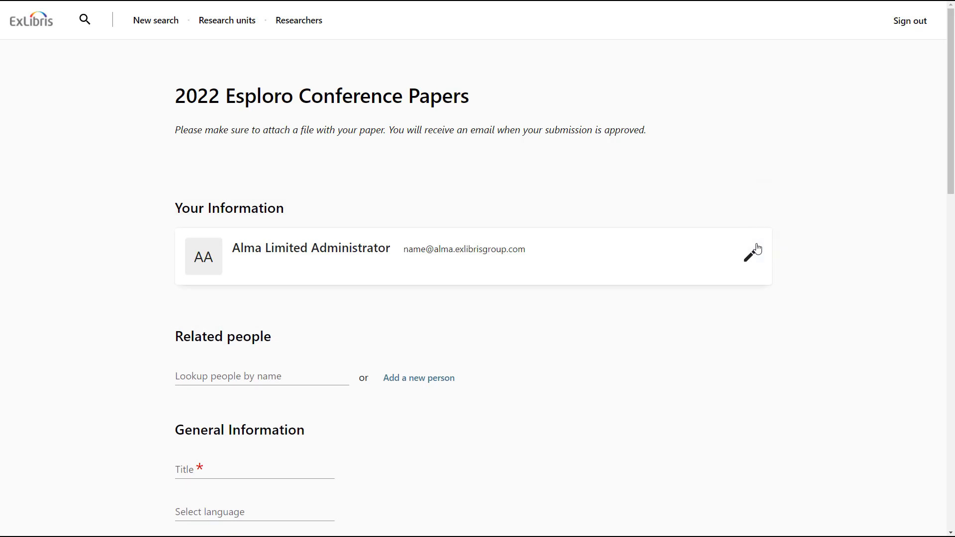
Step: Look up a related person by name and add the match affiliated with Professional Services - North America
{"action": "scroll", "coordinate": [757, 249], "scroll_direction": "down", "scroll_amount": 5}
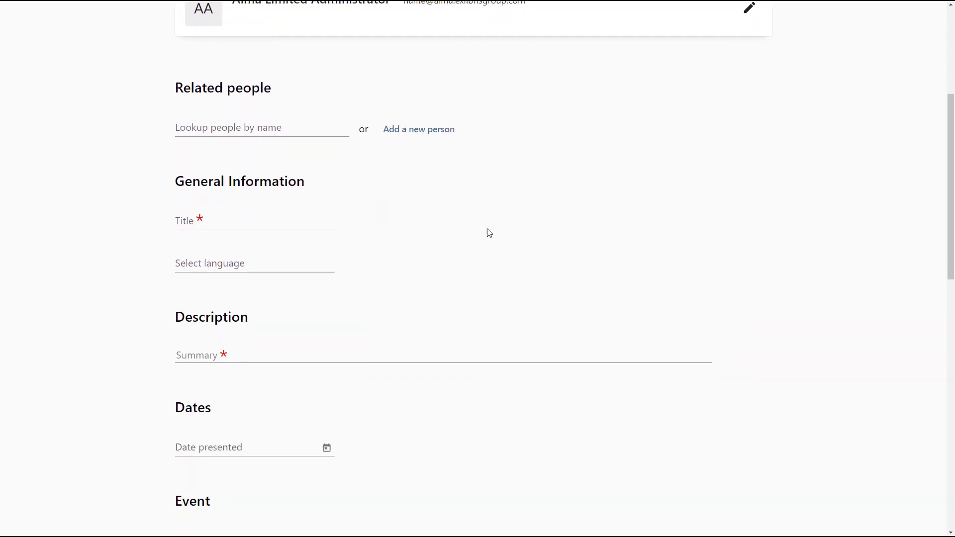
{"action": "left_click", "coordinate": [178, 128]}
{"action": "type", "text": "belle"}
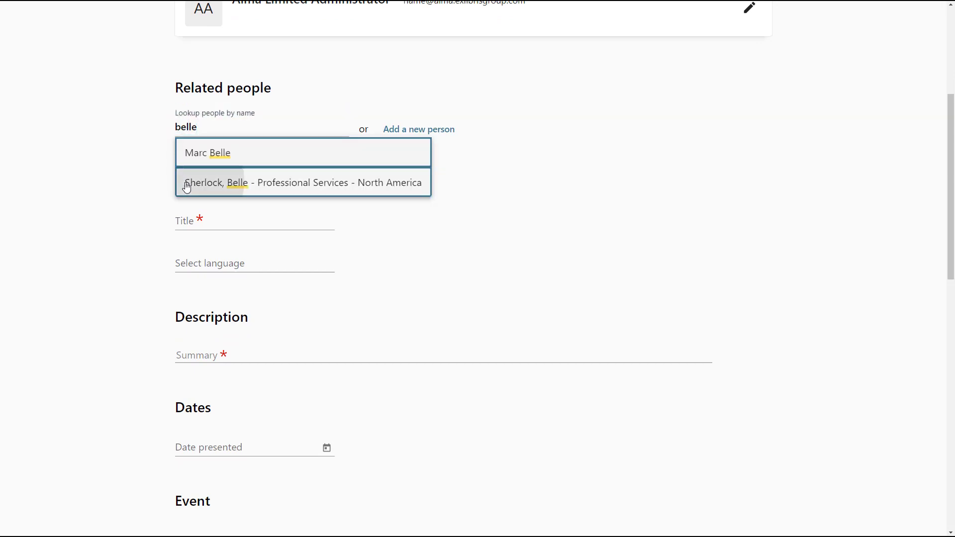
{"action": "left_click", "coordinate": [187, 183]}
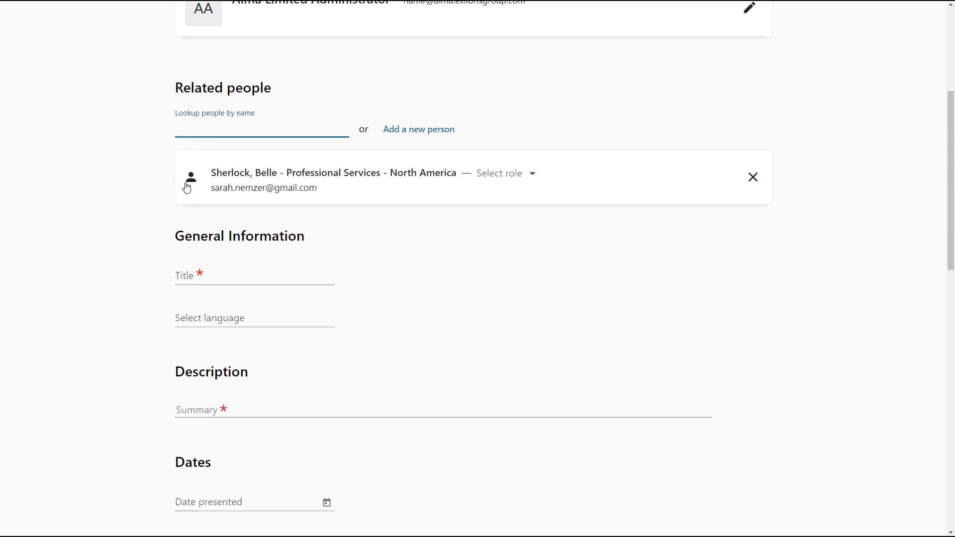
Step: Add a new related person with the person's first and last name
{"action": "left_click", "coordinate": [417, 133]}
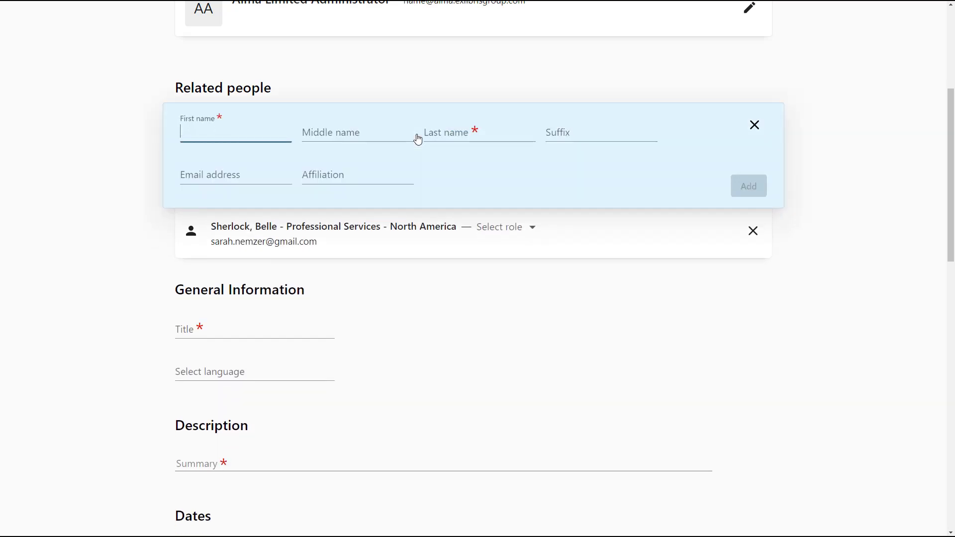
{"action": "type", "text": "John"}
{"action": "key", "text": "Tab"}
{"action": "key", "text": "Tab"}
{"action": "type", "text": "Johnson"}
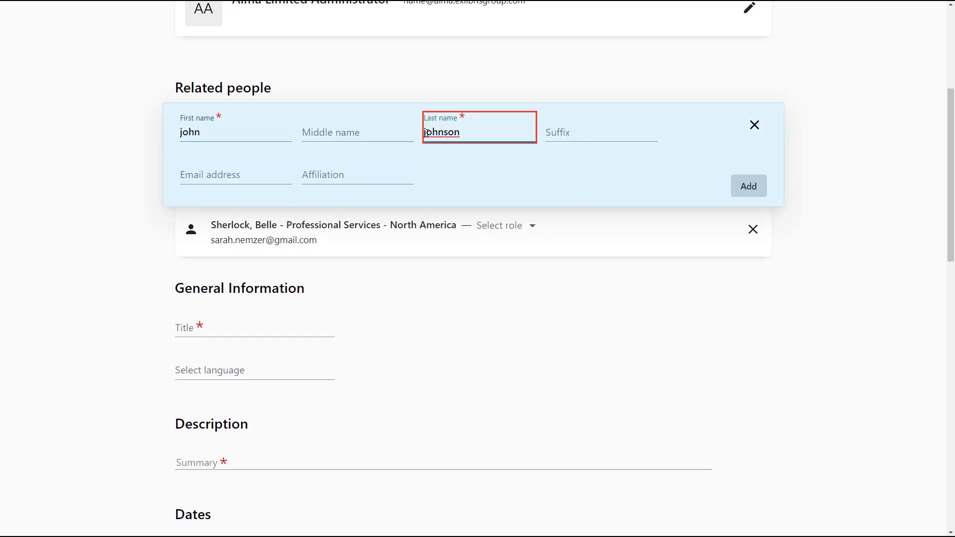
{"action": "left_click", "coordinate": [755, 196]}
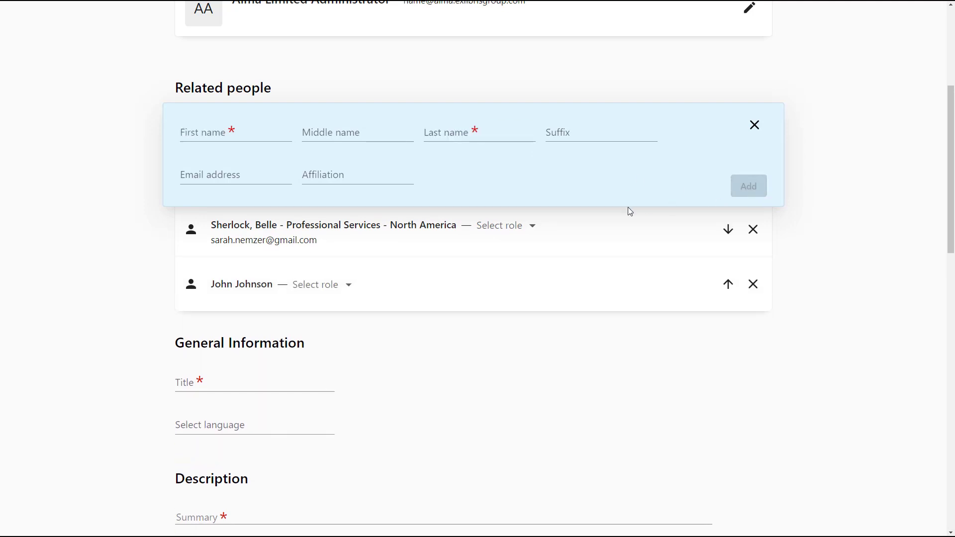
Step: Assign the Data Collector role to the first related person
{"action": "left_click", "coordinate": [534, 228]}
{"action": "scroll", "coordinate": [536, 230], "scroll_direction": "down", "scroll_amount": 4}
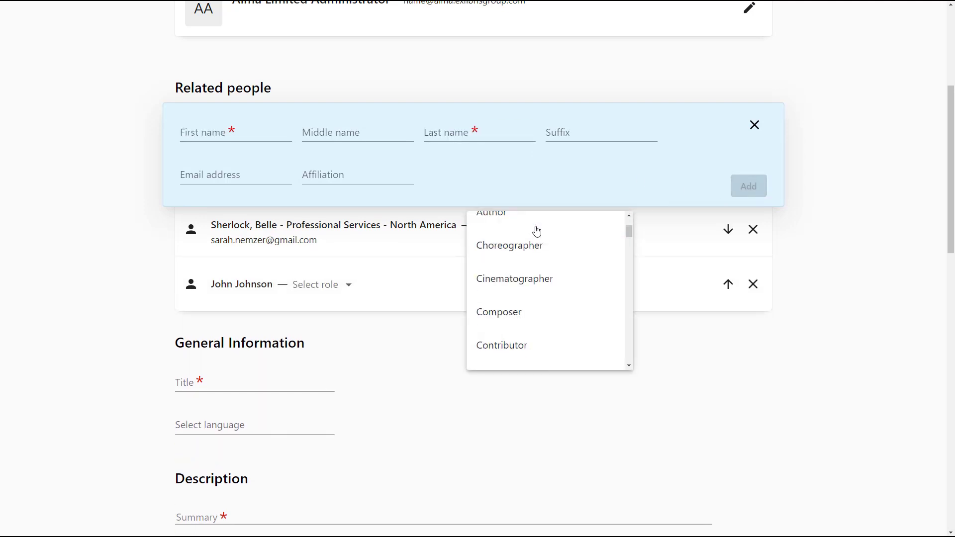
{"action": "scroll", "coordinate": [536, 231], "scroll_direction": "down", "scroll_amount": 2}
{"action": "left_click", "coordinate": [536, 270]}
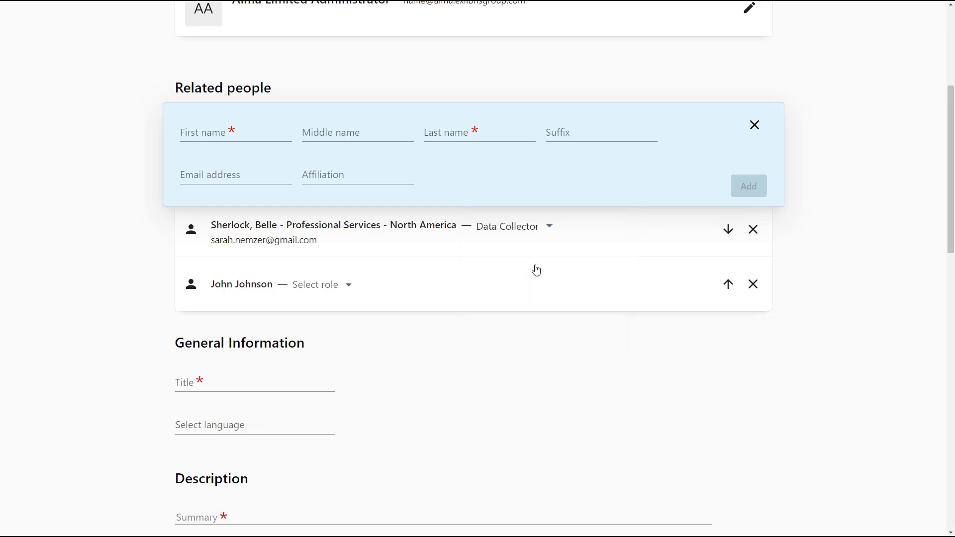
Step: Select English as the paper's language and enter "This is my summary." as the summary
{"action": "scroll", "coordinate": [536, 270], "scroll_direction": "down", "scroll_amount": 5}
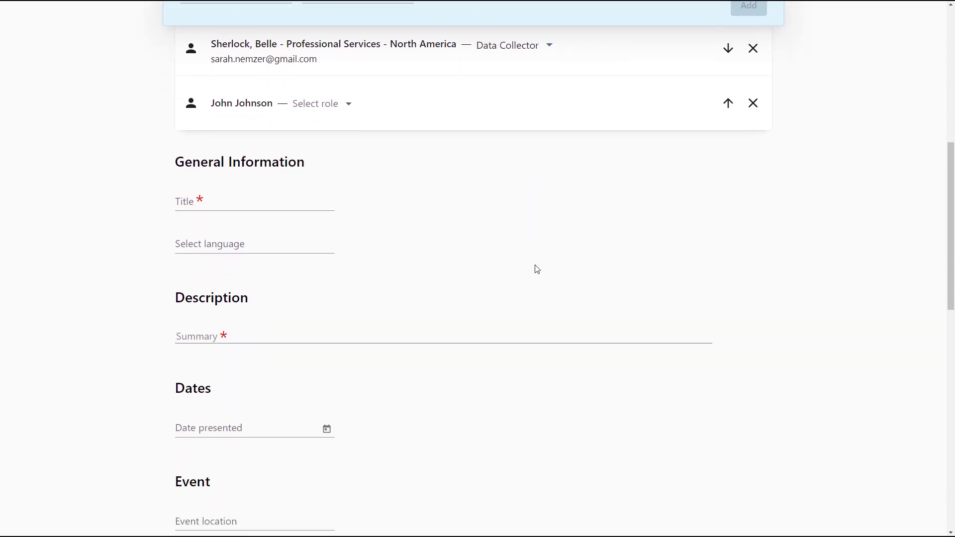
{"action": "scroll", "coordinate": [537, 269], "scroll_direction": "down", "scroll_amount": 1}
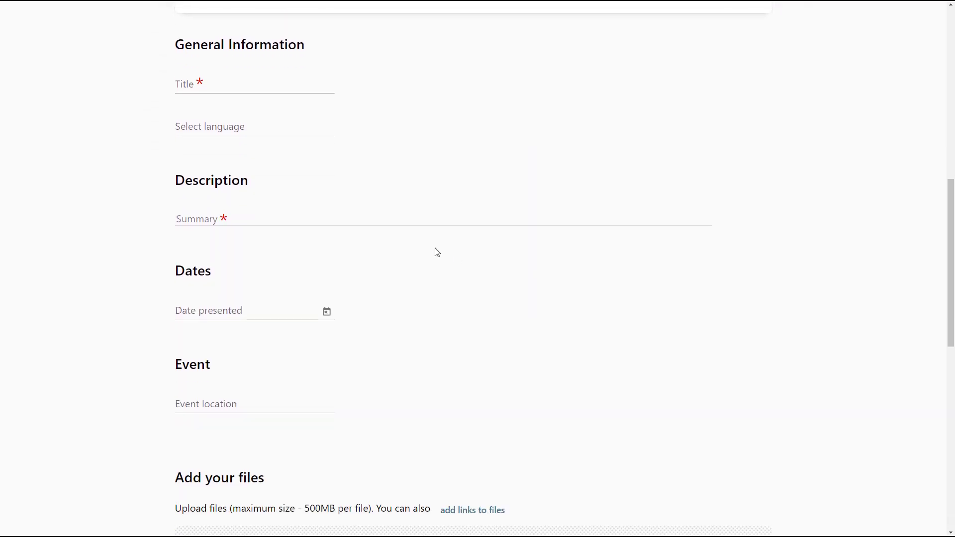
{"action": "left_click", "coordinate": [177, 129]}
{"action": "type", "text": "englis"}
{"action": "left_click", "coordinate": [189, 183]}
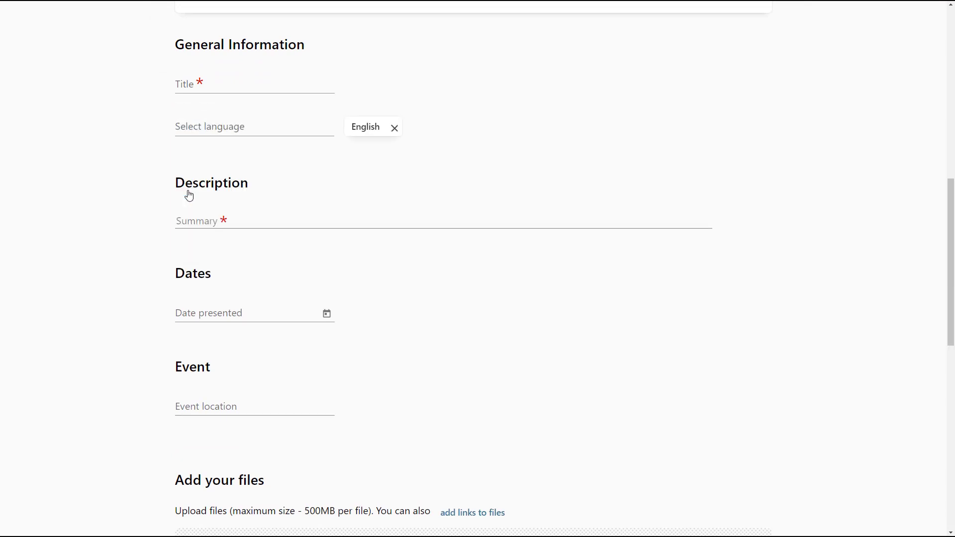
{"action": "left_click", "coordinate": [179, 220]}
{"action": "type", "text": "This is my summary."}
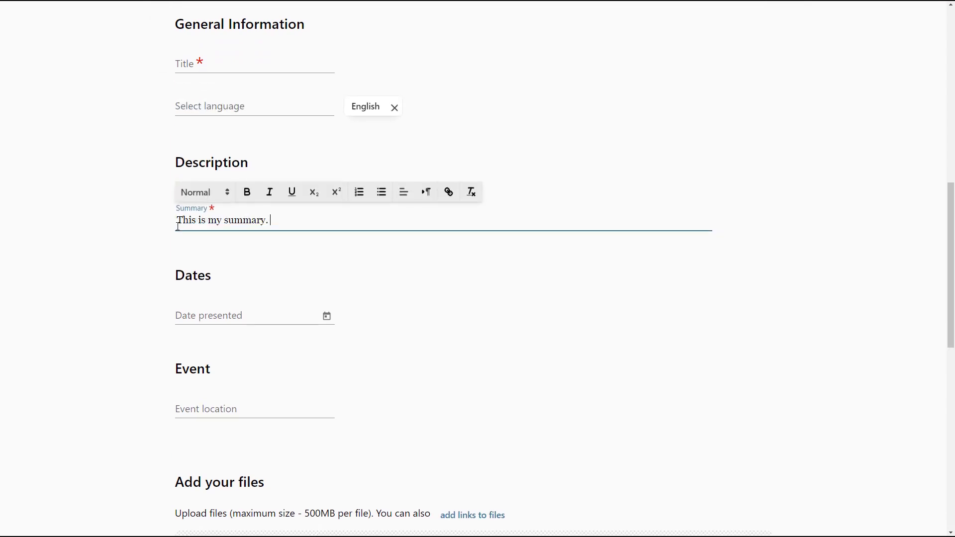
Step: Upload the PDF file MyConferencePaper to the deposit form
{"action": "scroll", "coordinate": [178, 226], "scroll_direction": "down", "scroll_amount": 9}
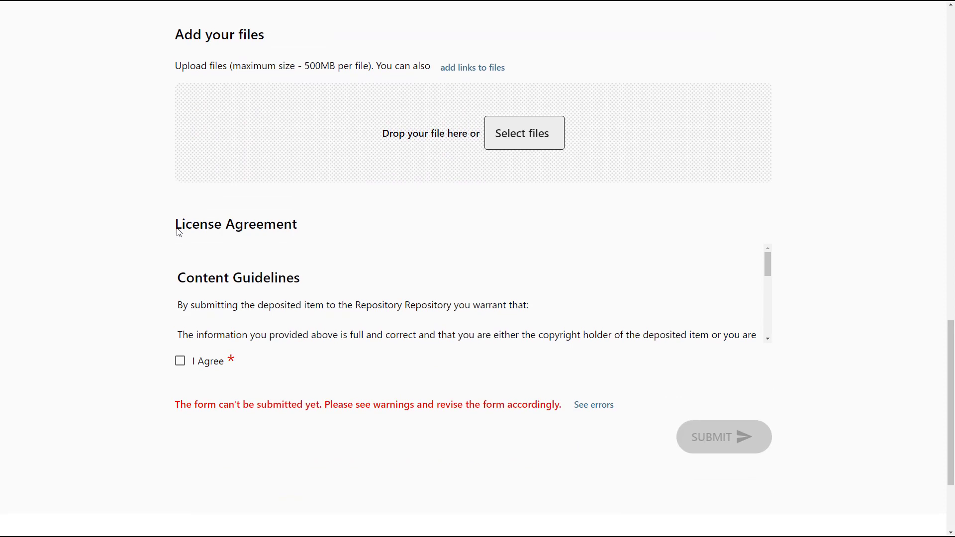
{"action": "left_click", "coordinate": [525, 142]}
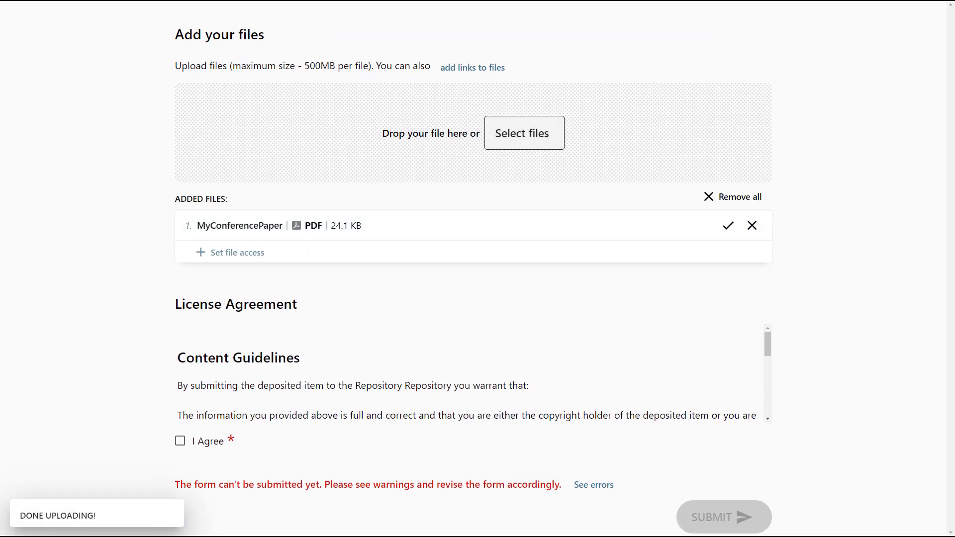
Step: Examine the date-limited and on-request access options for the uploaded file, and leave without setting access
{"action": "left_click", "coordinate": [221, 257]}
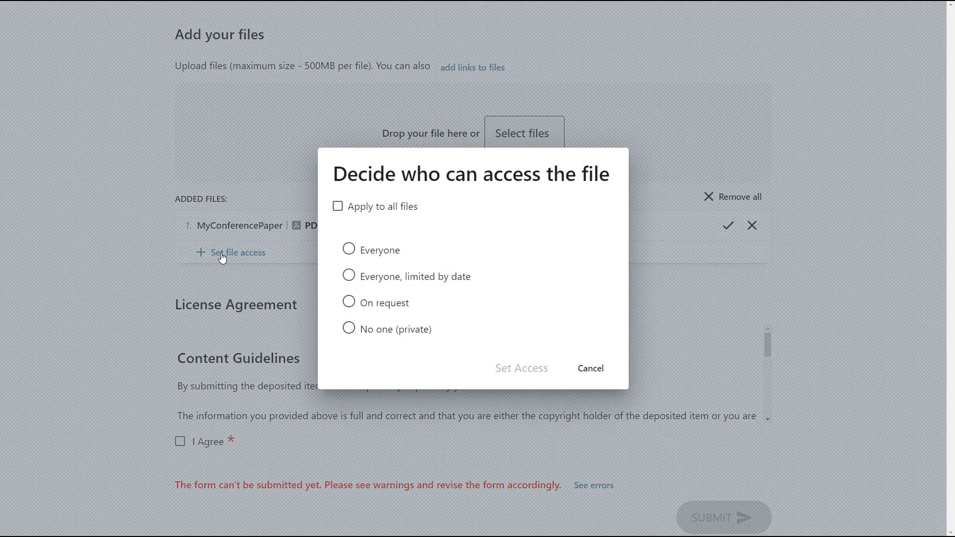
{"action": "left_click", "coordinate": [350, 276]}
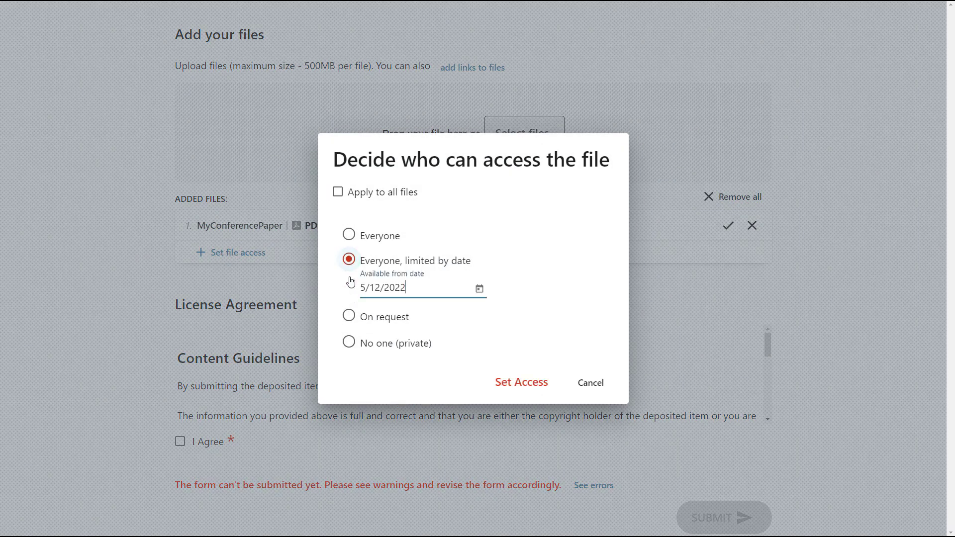
{"action": "left_click", "coordinate": [349, 318]}
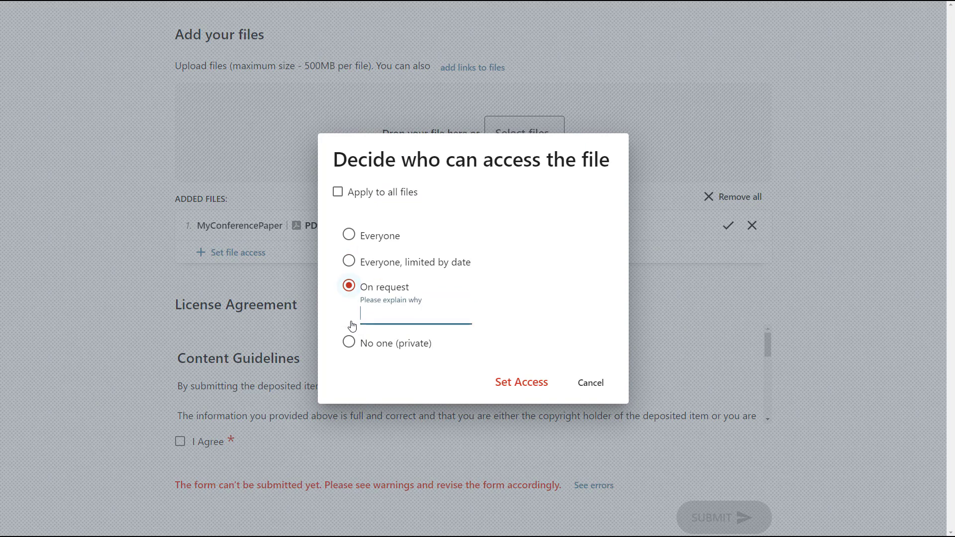
{"action": "left_click", "coordinate": [590, 384]}
Step: Read the license agreement through to its end and agree to it
{"action": "scroll", "coordinate": [593, 388], "scroll_direction": "down", "scroll_amount": 2}
{"action": "scroll", "coordinate": [593, 388], "scroll_direction": "down", "scroll_amount": 6}
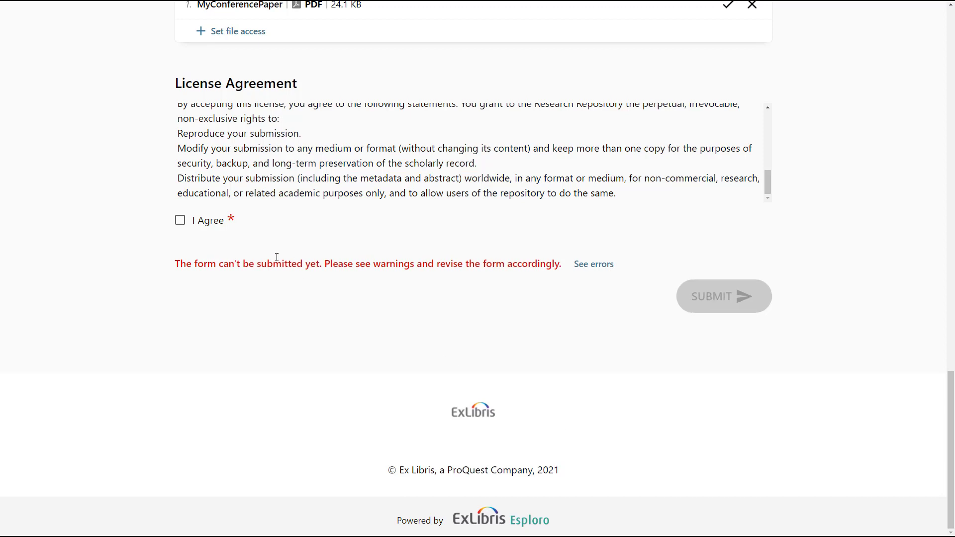
{"action": "left_click", "coordinate": [178, 223]}
Step: Go to the form errors, fill in the title "The Traveling Salesman" and submit the deposit
{"action": "left_click", "coordinate": [594, 264]}
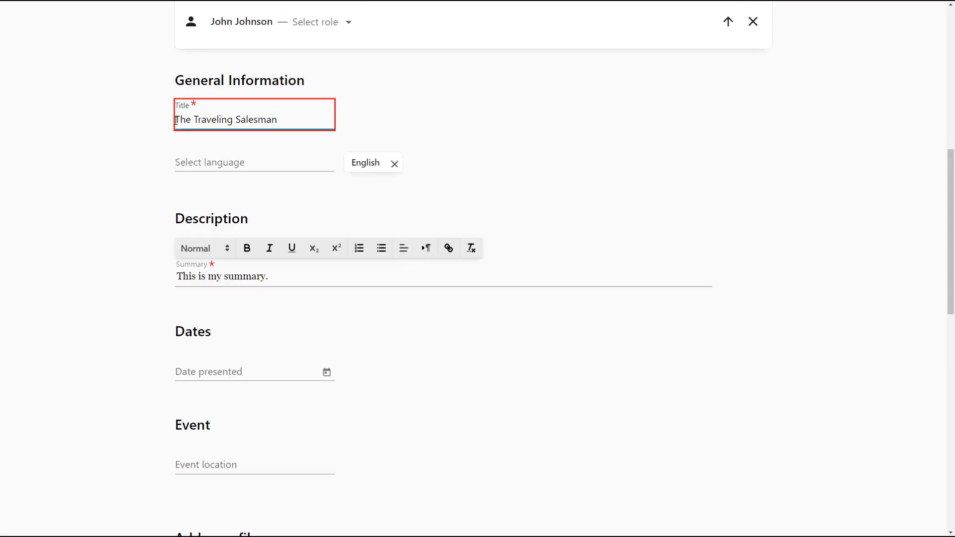
{"action": "scroll", "coordinate": [176, 120], "scroll_direction": "down", "scroll_amount": 12}
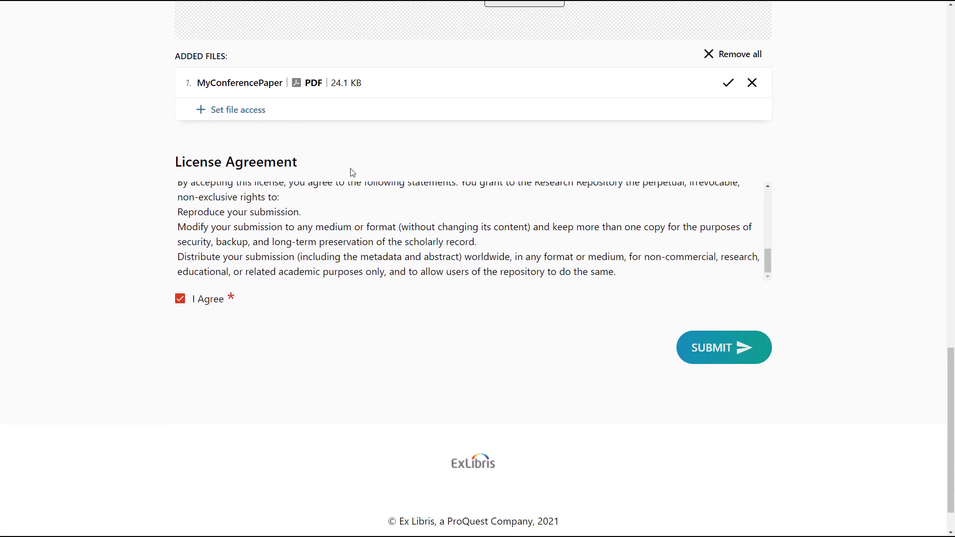
{"action": "left_click", "coordinate": [735, 343]}
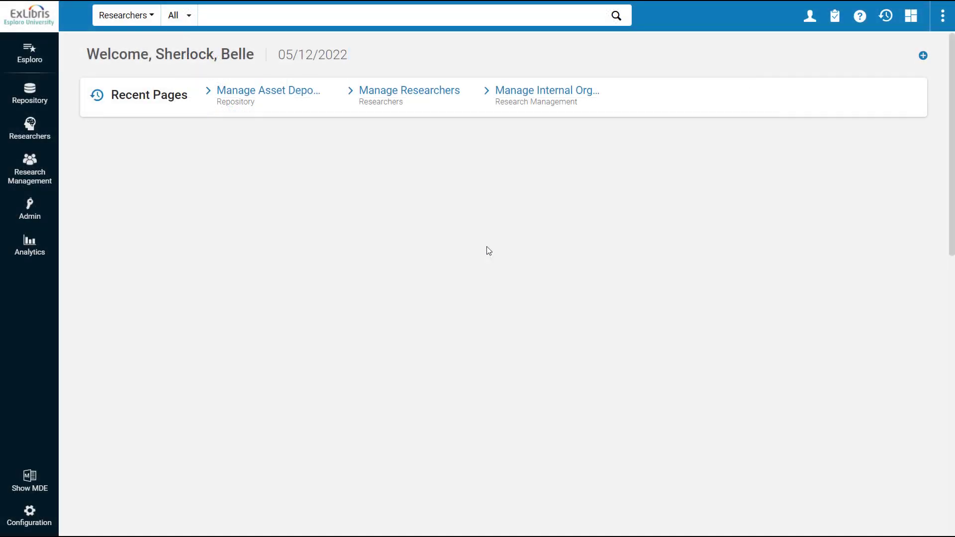
Step: Open the unassigned submitted student deposits from the Esploro task list
{"action": "left_click", "coordinate": [835, 21]}
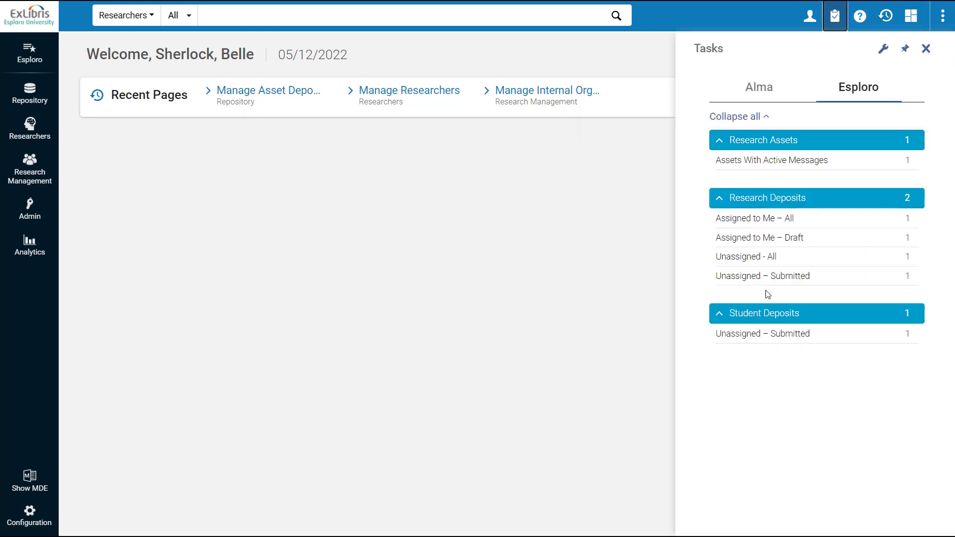
{"action": "left_click", "coordinate": [766, 334]}
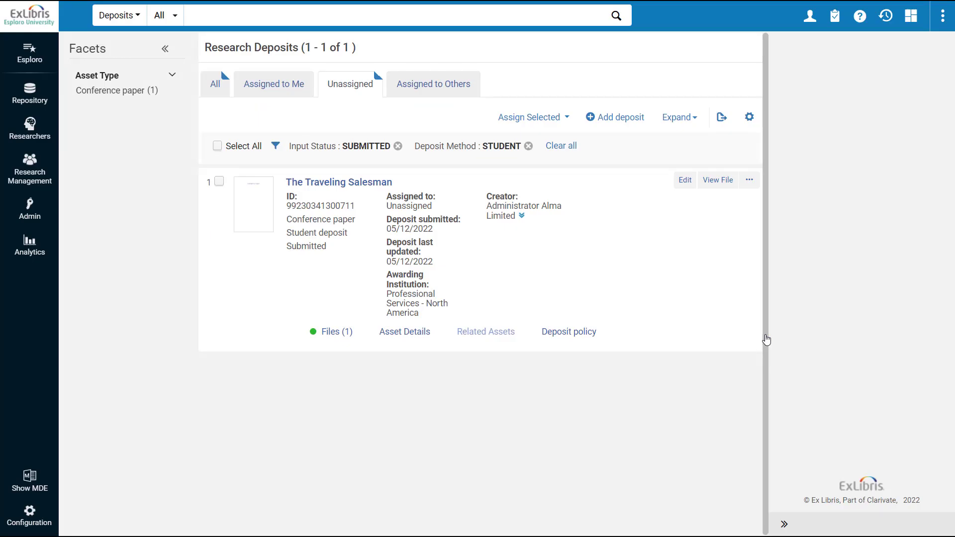
Step: Go to Manage Asset Deposits, show the unassigned deposits and open The Traveling Salesman for editing
{"action": "left_click", "coordinate": [31, 97]}
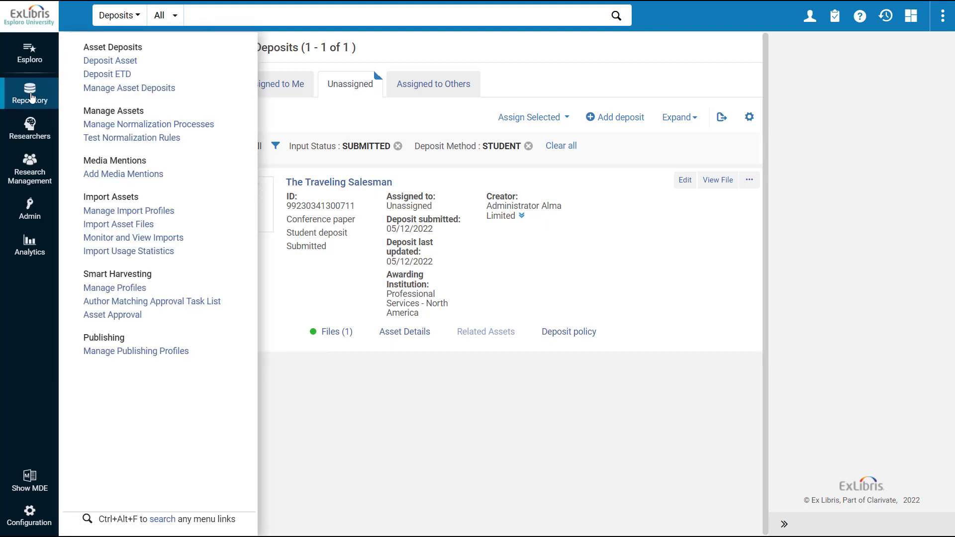
{"action": "left_click", "coordinate": [98, 90]}
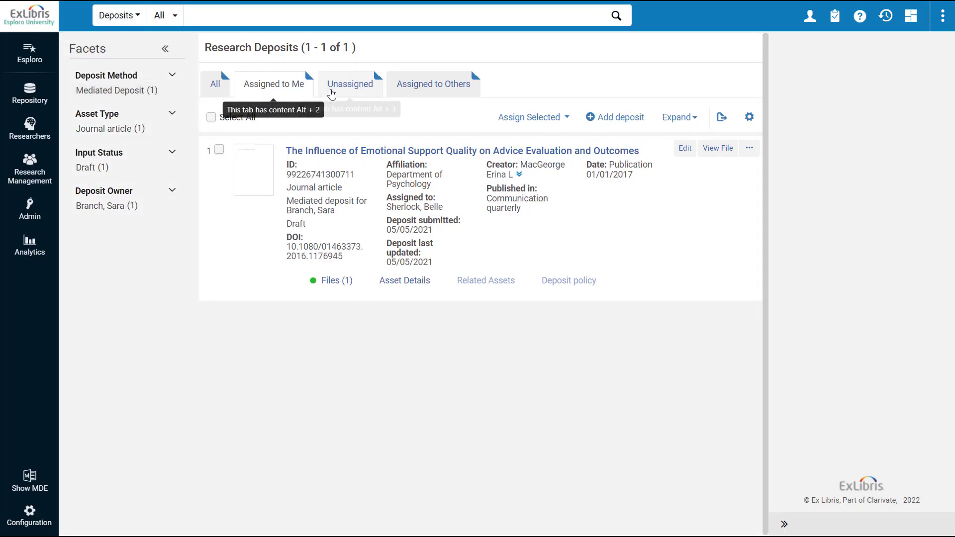
{"action": "left_click", "coordinate": [336, 94]}
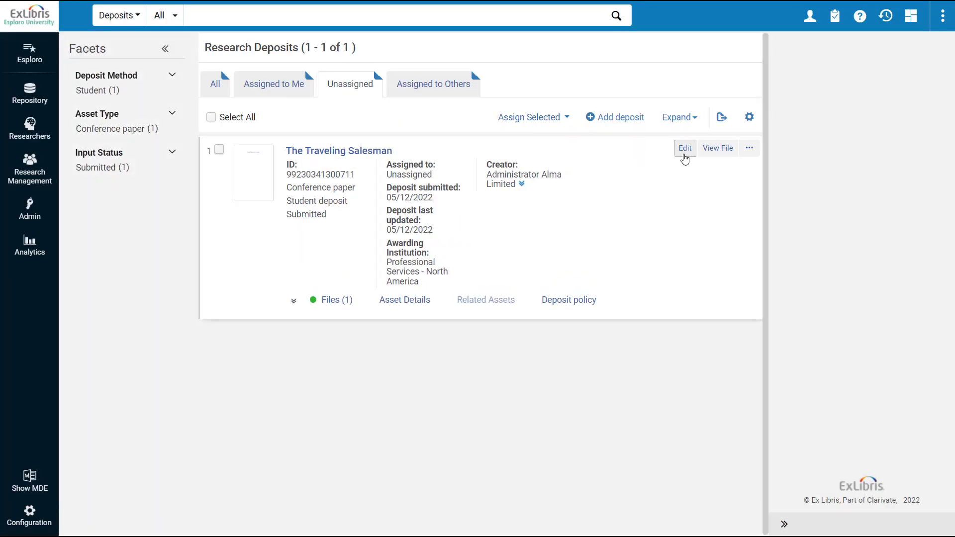
{"action": "left_click", "coordinate": [684, 154]}
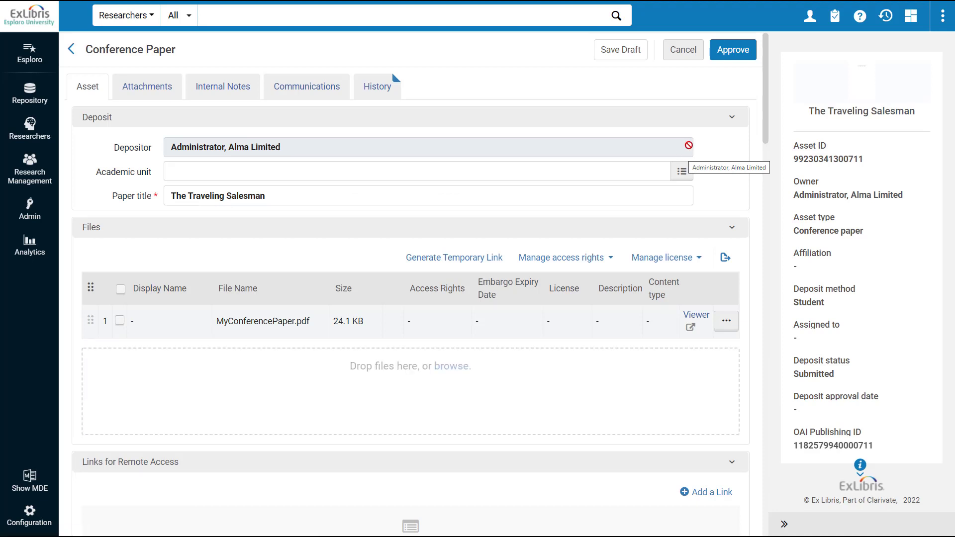
Step: Approve the deposit and add the note "Nice work!" to the notification email
{"action": "left_click", "coordinate": [730, 56]}
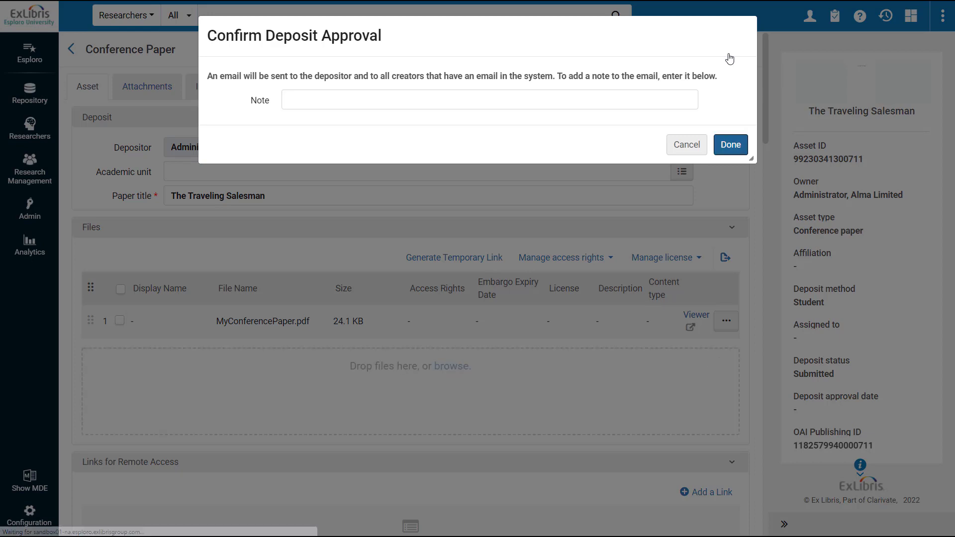
{"action": "left_click", "coordinate": [284, 98]}
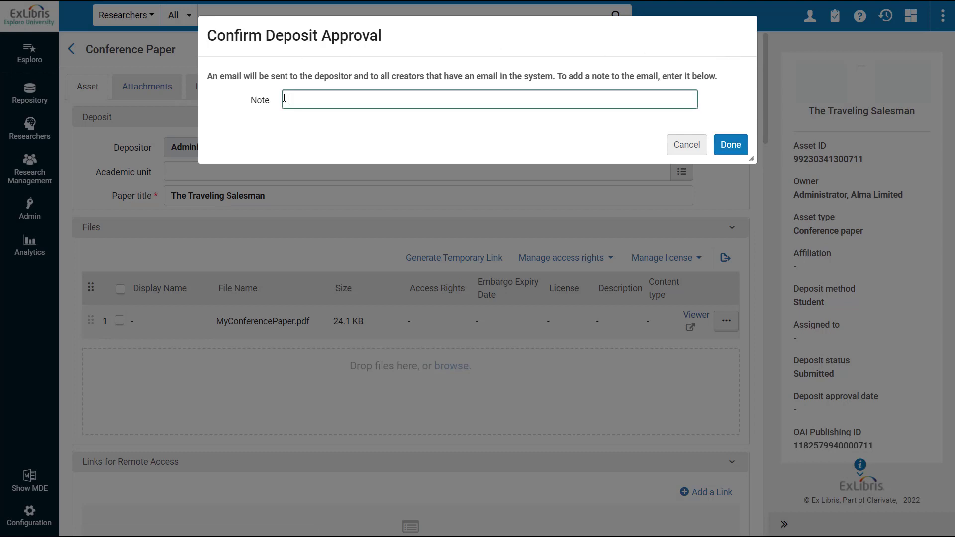
{"action": "type", "text": "Nice work!"}
{"action": "left_click", "coordinate": [731, 144]}
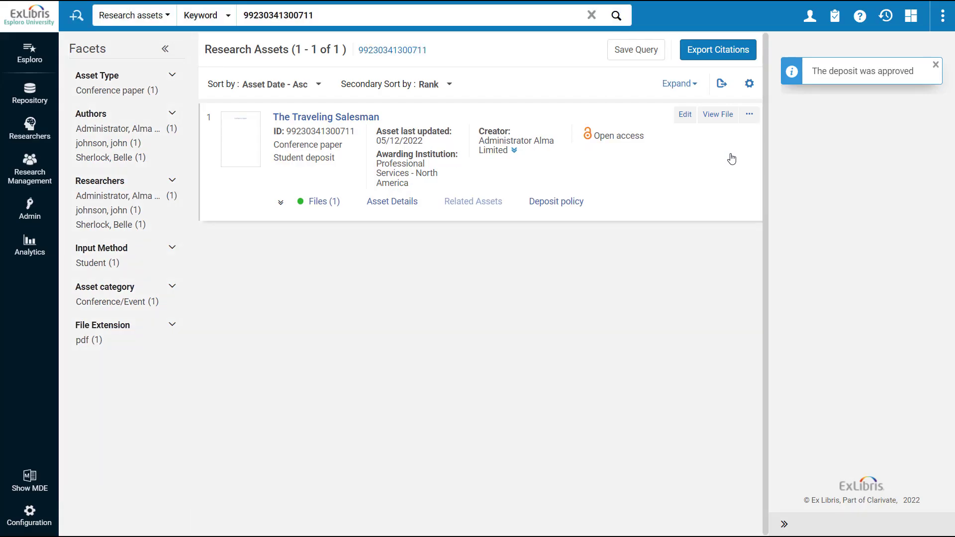